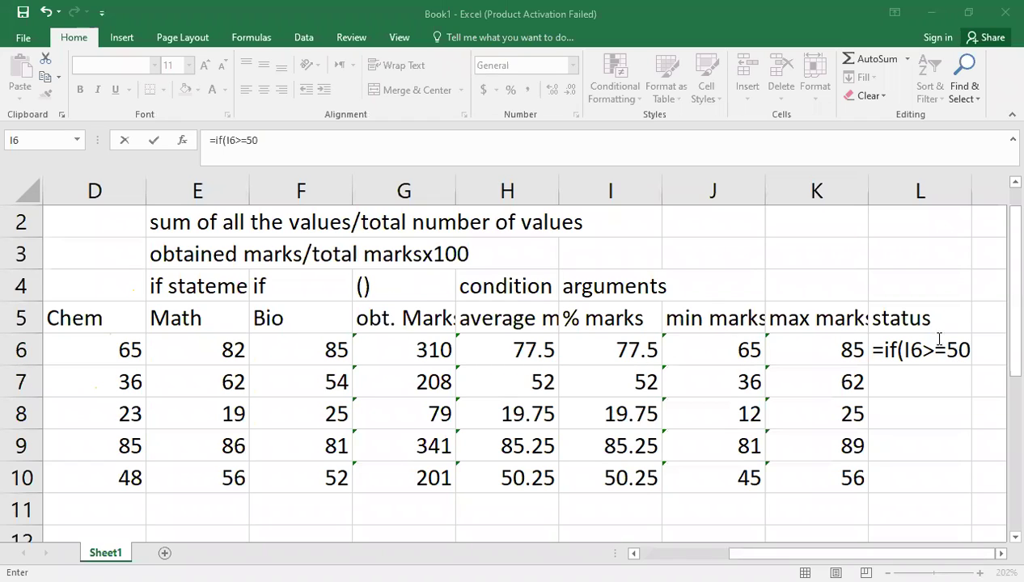
Continue L6's status formula to =if(I6>=50,"Pass", following the IF tooltip's arguments.
{"action": "left_click", "coordinate": [291, 140]}
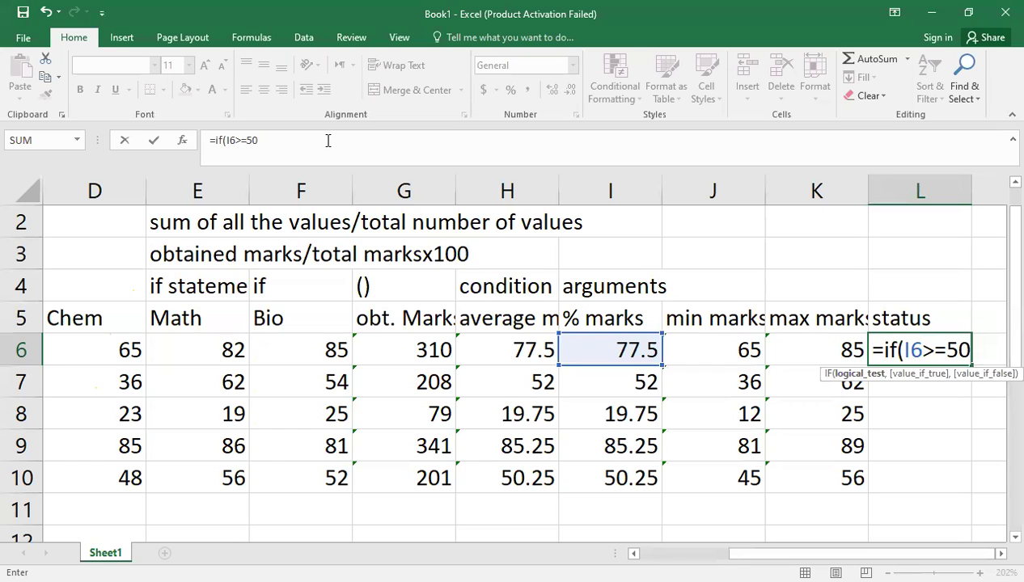
{"action": "type", "text": ","}
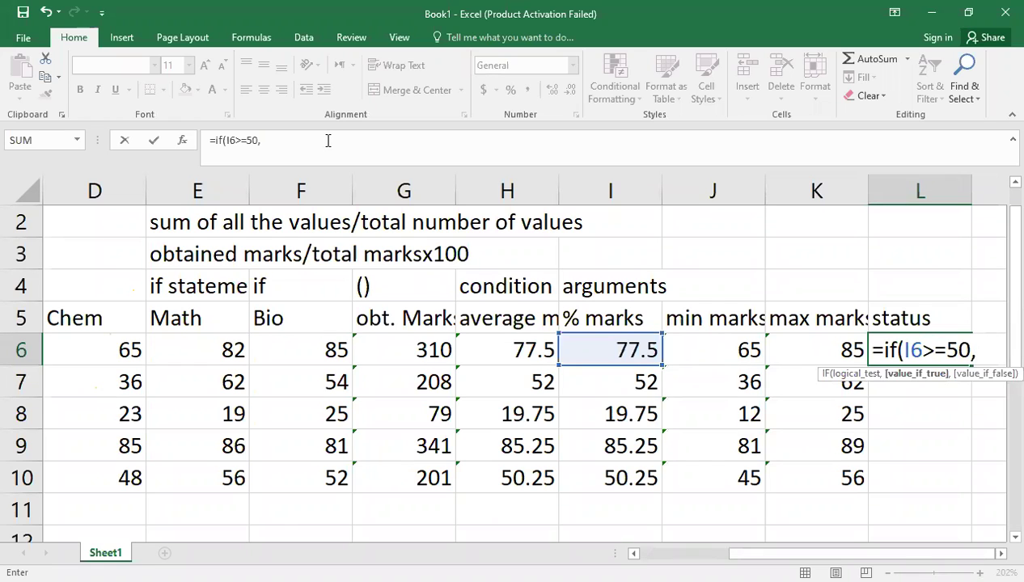
{"action": "type", "text": "\""}
Complete L6's formula as =IF(I6>=50,"Pass","Fail") and enter it.
{"action": "type", "text": "Pass"}
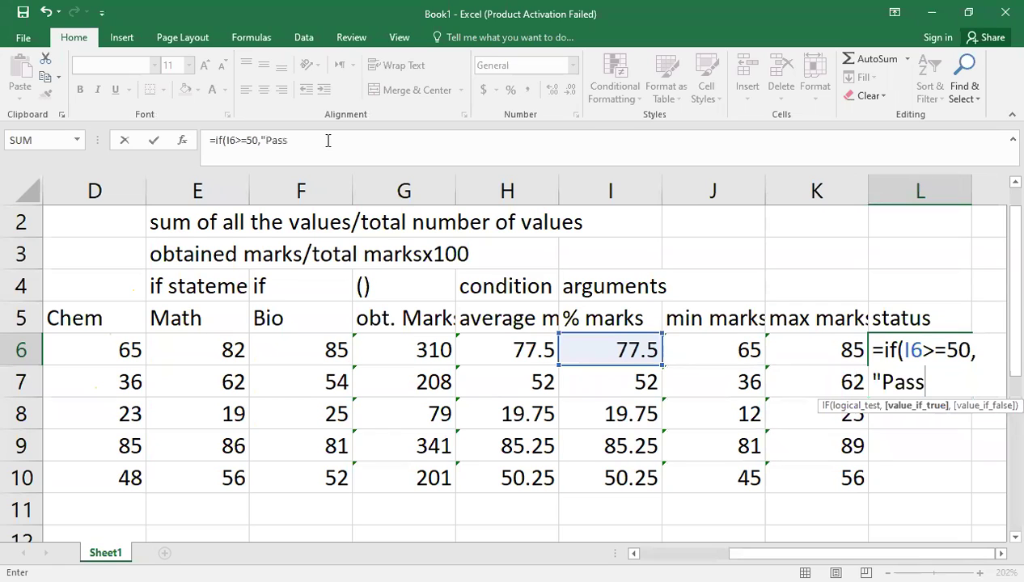
{"action": "type", "text": "\""}
{"action": "type", "text": ","}
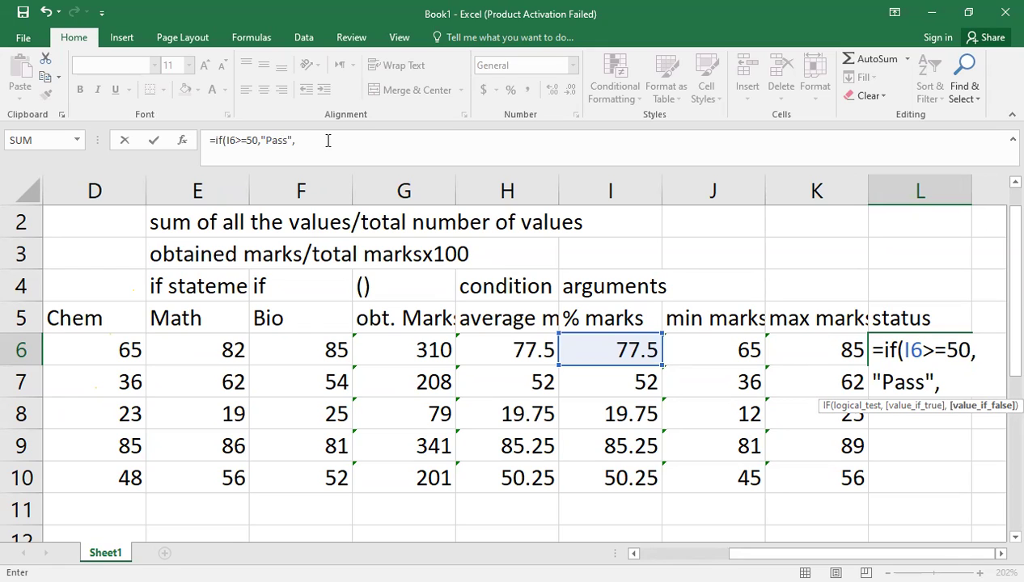
{"action": "type", "text": "\""}
{"action": "type", "text": "Fail\")"}
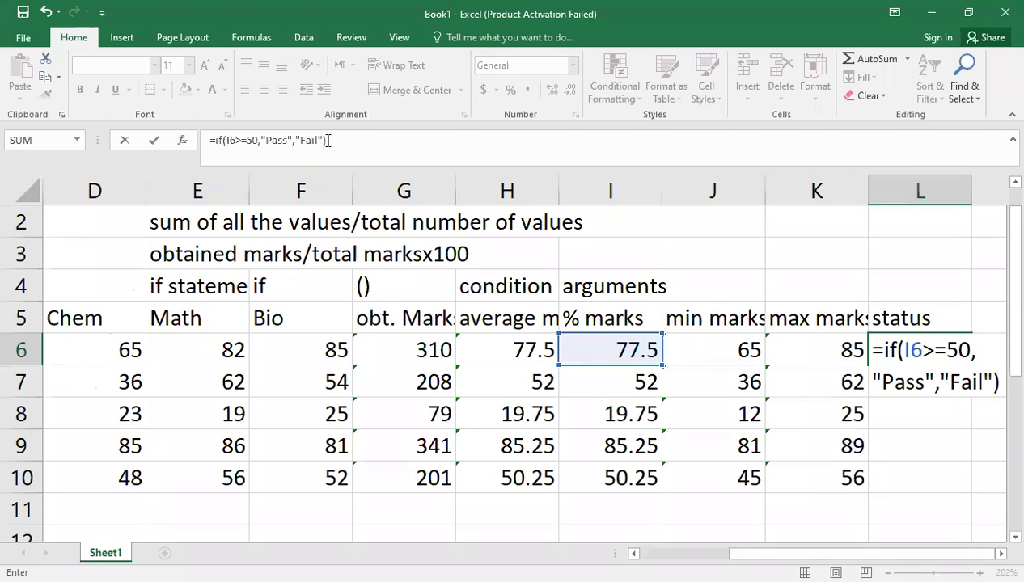
{"action": "key", "text": "Return"}
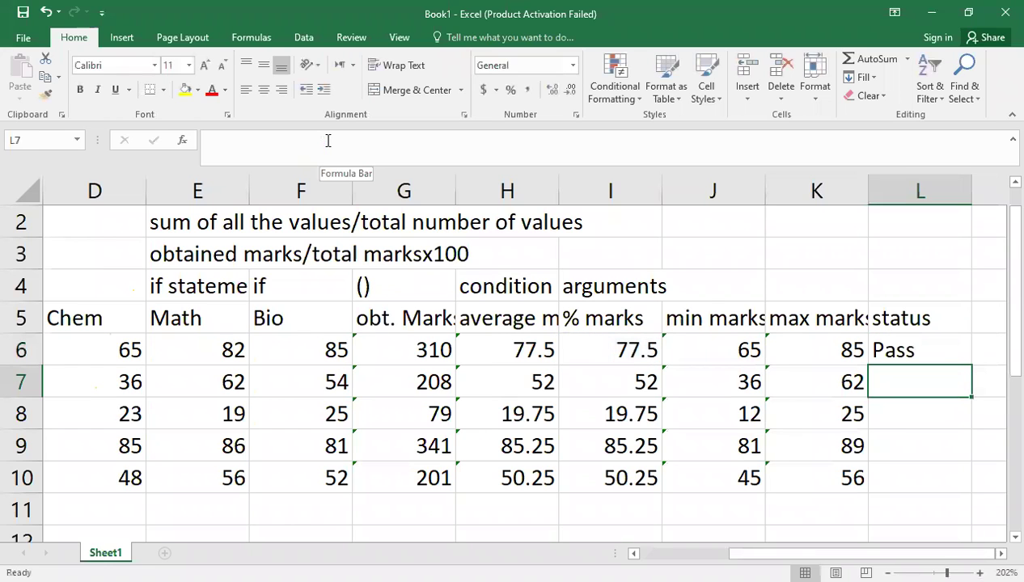
Fill L6's IF formula down to L10 and check the Pass/Fail results.
{"action": "left_click", "coordinate": [938, 353]}
{"action": "left_click_drag", "start_coordinate": [972, 370], "coordinate": [939, 485]}
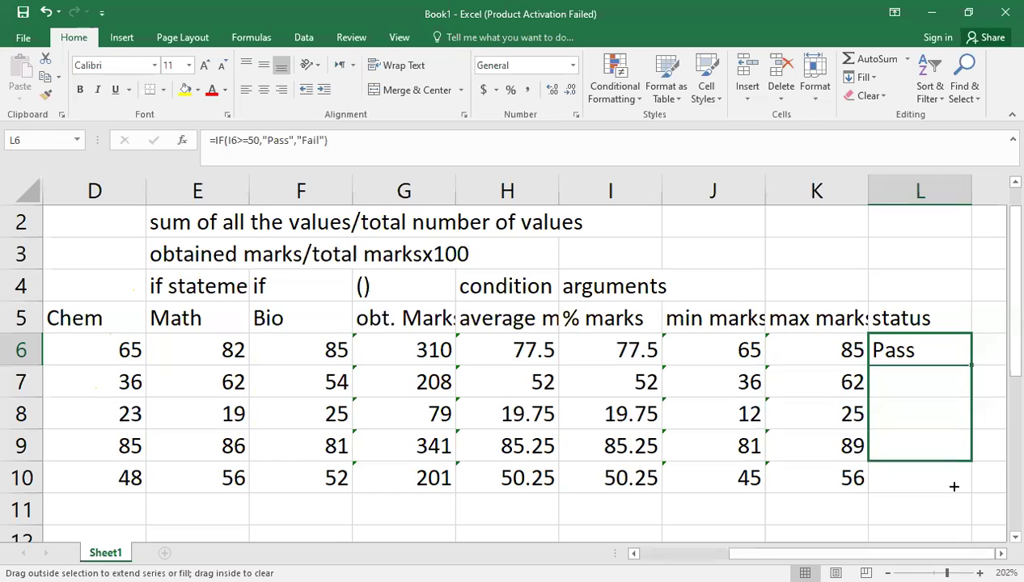
{"action": "scroll", "coordinate": [940, 511], "scroll_direction": "down", "scroll_amount": 2, "text": "ctrl"}
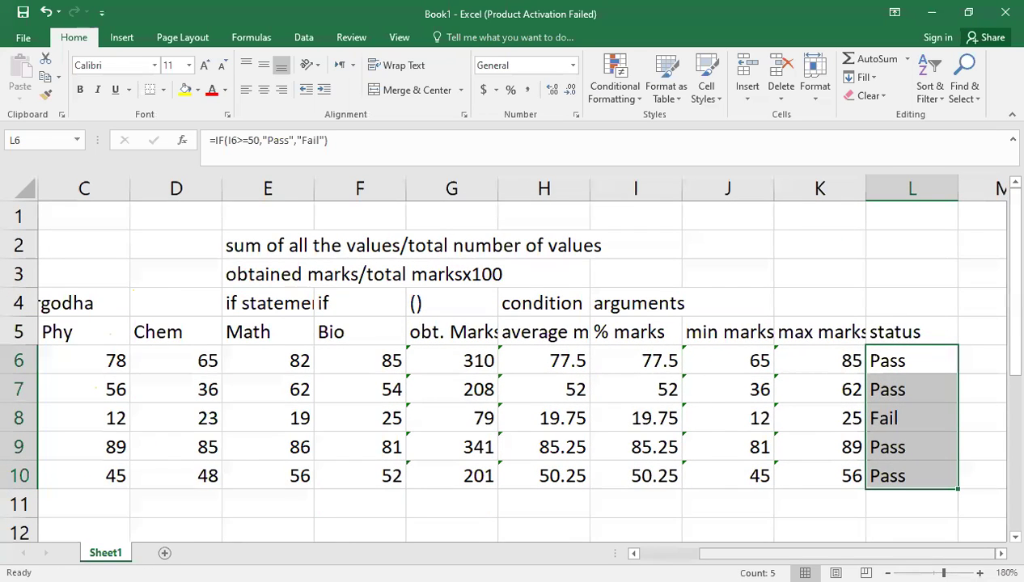
{"action": "scroll", "coordinate": [98, 258], "scroll_direction": "left", "scroll_amount": 2}
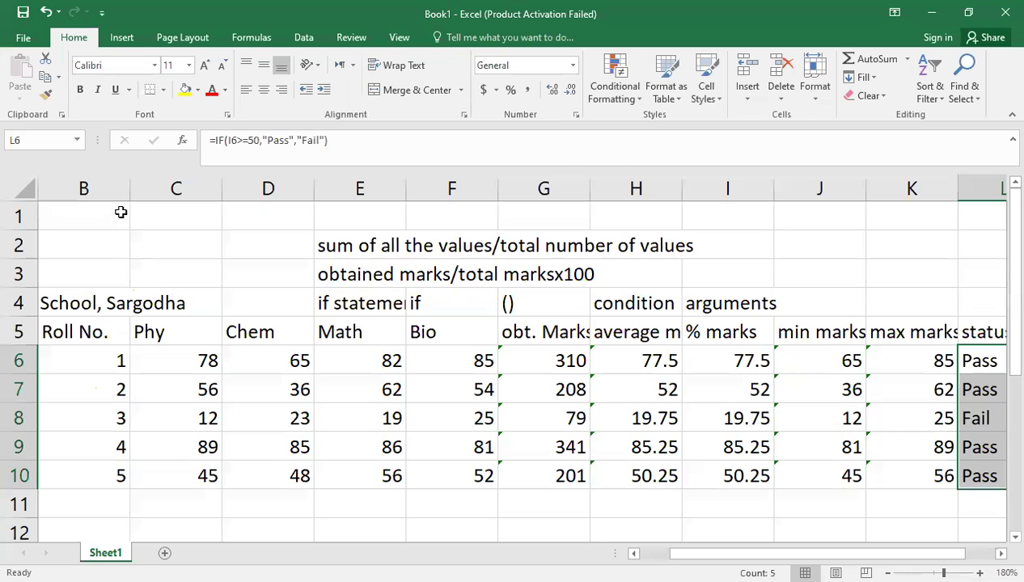
{"action": "left_click", "coordinate": [65, 328]}
{"action": "left_click", "coordinate": [18, 331]}
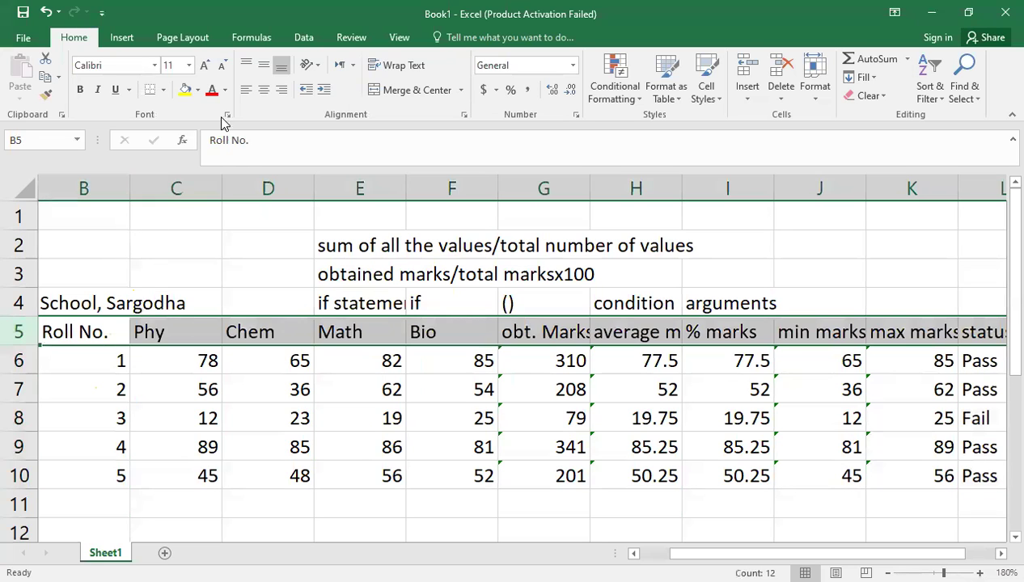
{"action": "left_click", "coordinate": [476, 252]}
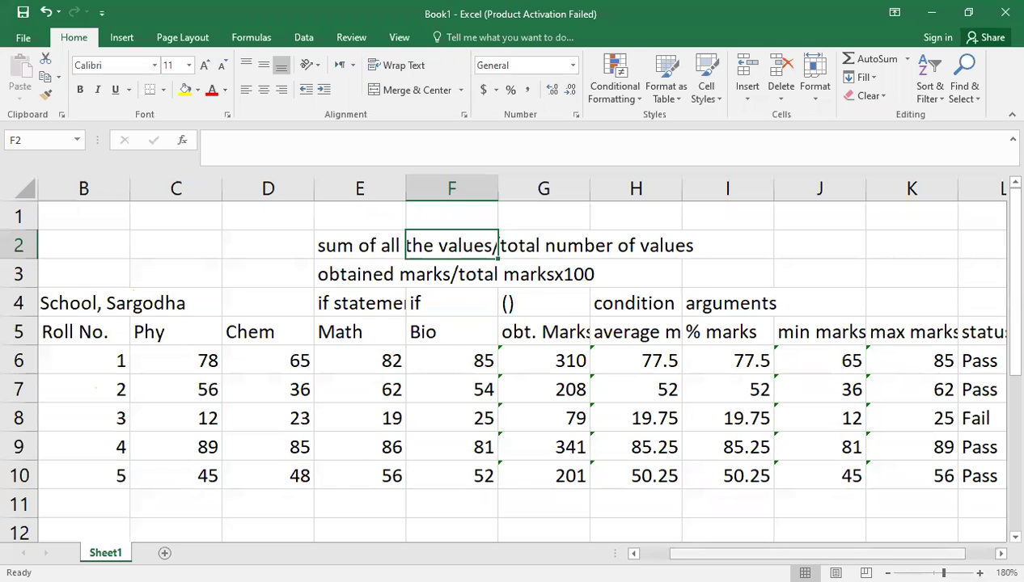
{"action": "scroll", "coordinate": [817, 448], "scroll_direction": "right", "scroll_amount": 1}
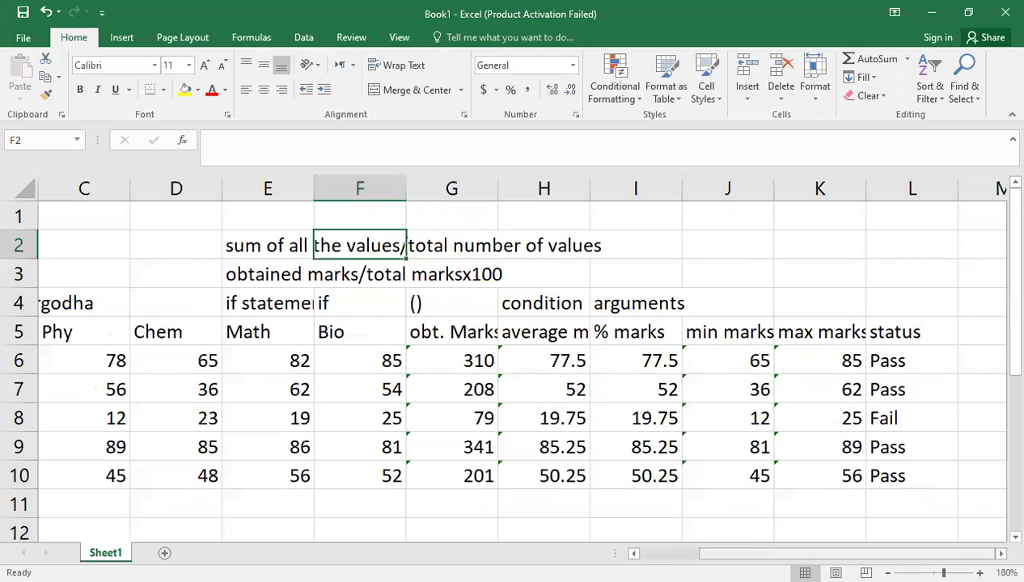
{"action": "left_click", "coordinate": [875, 423]}
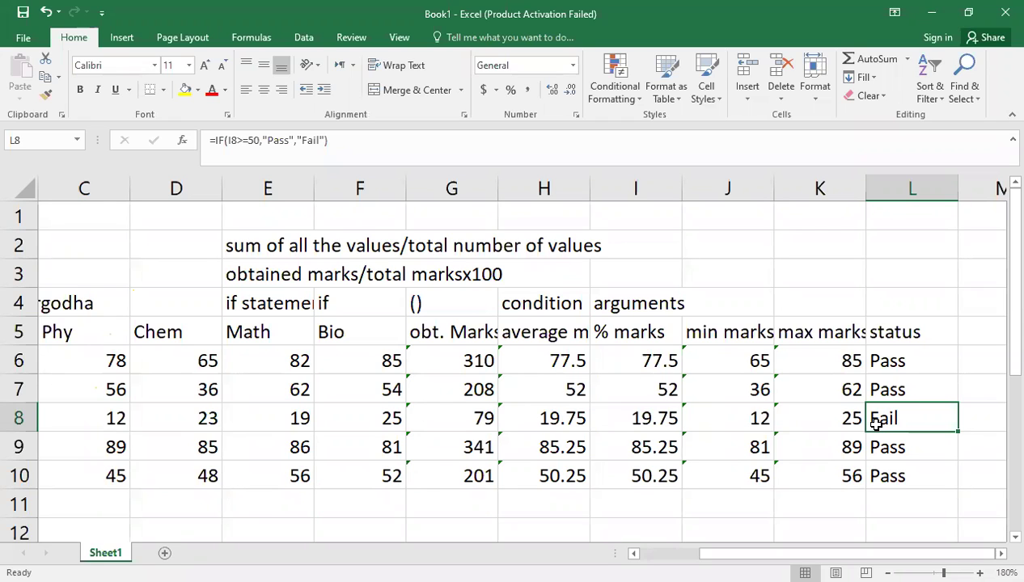
Clear the calculated results in G7:L10.
{"action": "mouse_move", "coordinate": [448, 388]}
{"action": "left_mouse_down"}
{"action": "mouse_move", "coordinate": [676, 454]}
{"action": "mouse_move", "coordinate": [911, 475]}
{"action": "left_mouse_up"}
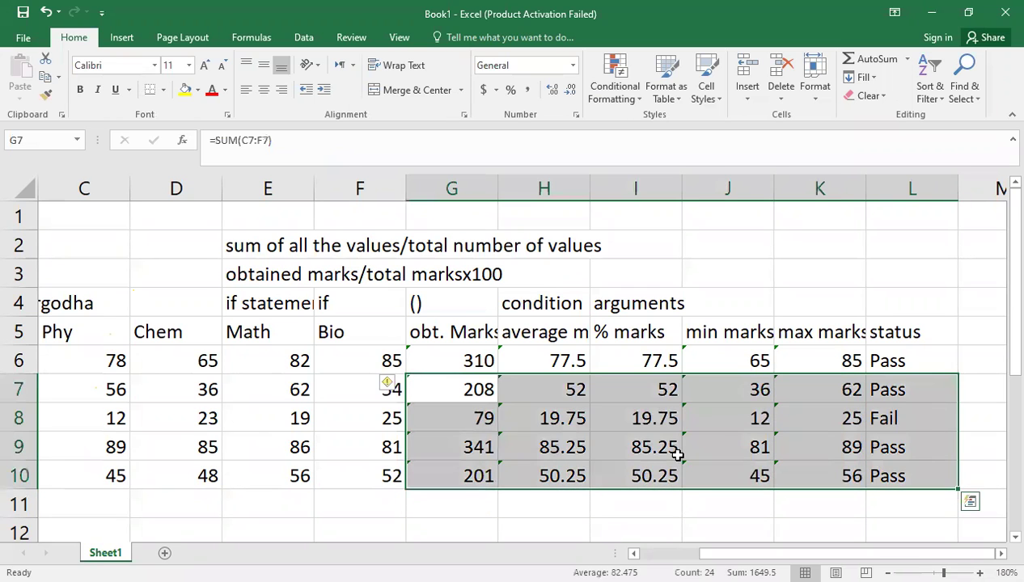
{"action": "key", "text": "Delete"}
{"action": "key", "text": "Left"}
{"action": "key", "text": "Home"}
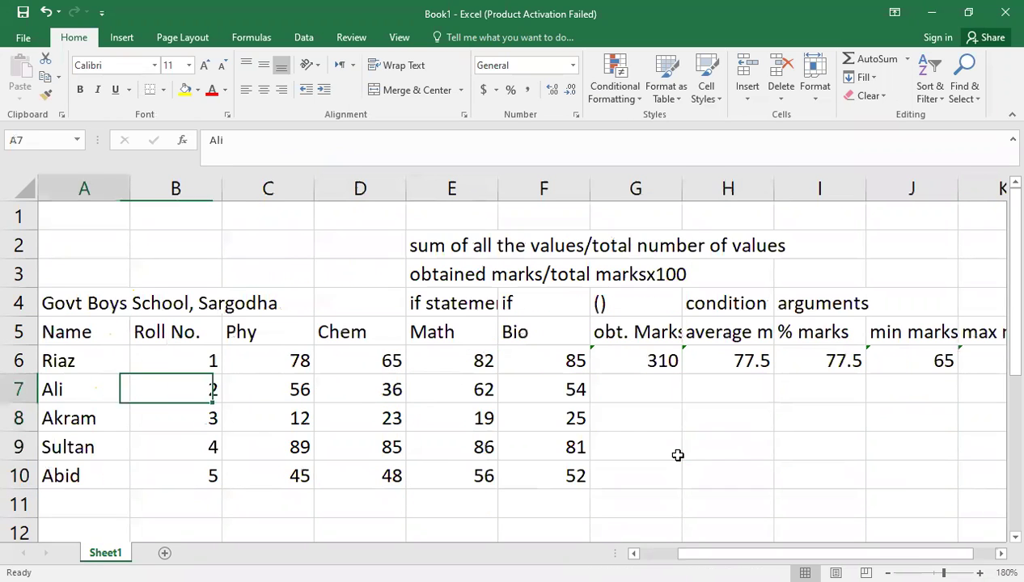
{"action": "key", "text": "Right"}
{"action": "key", "text": "Right"}
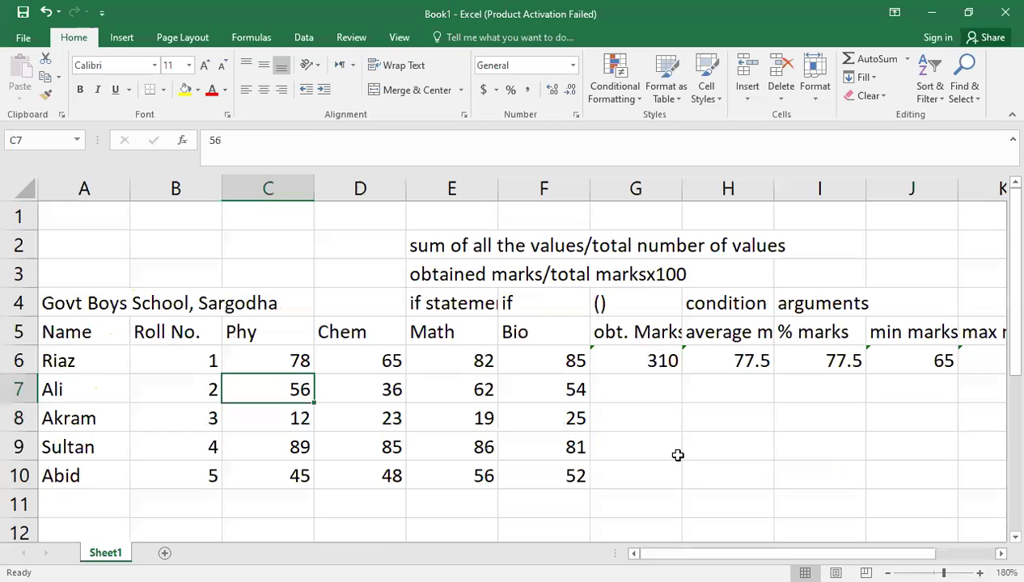
{"action": "scroll", "coordinate": [673, 377], "scroll_direction": "down", "scroll_amount": 1}
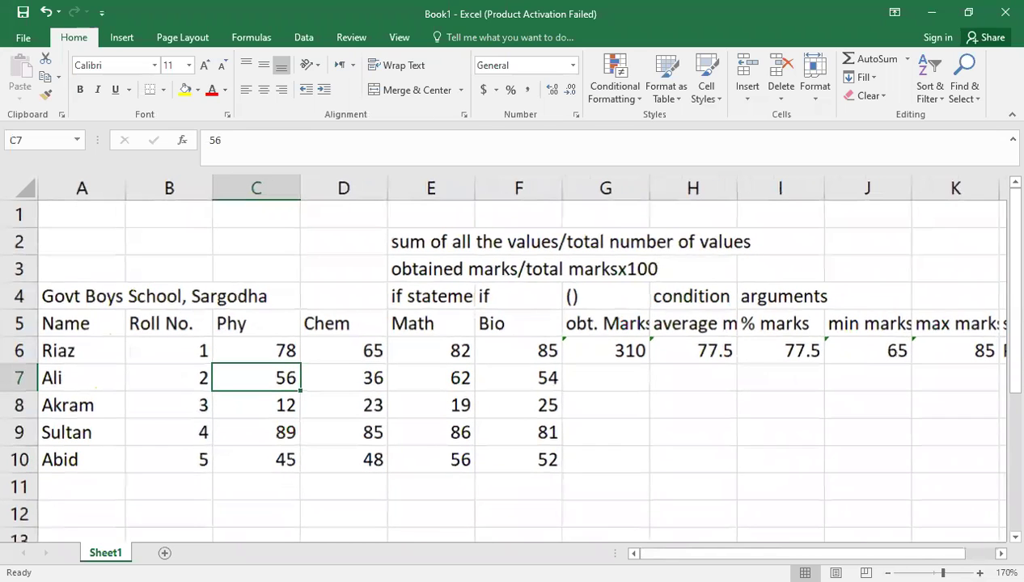
{"action": "scroll", "coordinate": [672, 377], "scroll_direction": "down", "scroll_amount": 1}
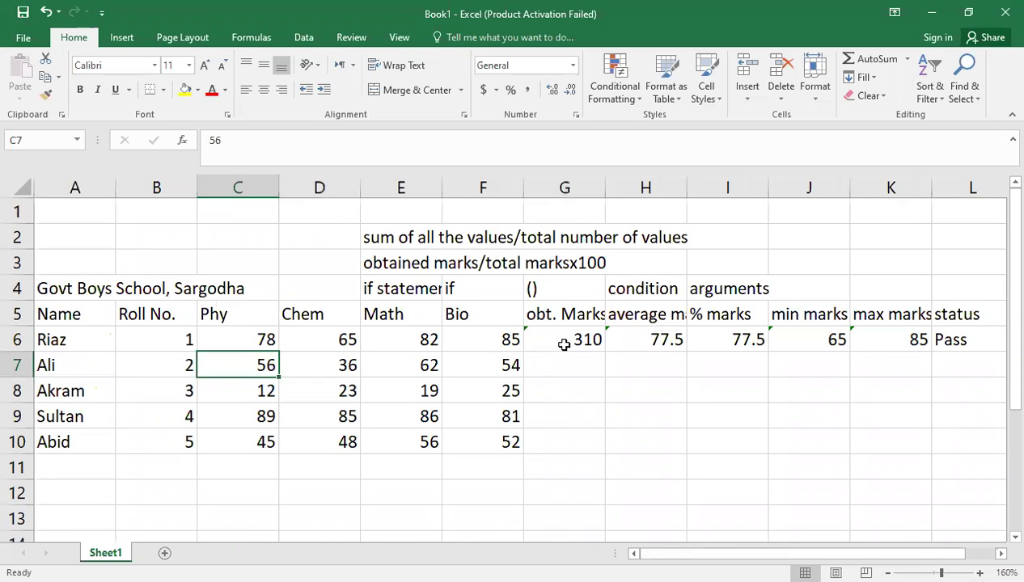
Fill row 6's calculations G6:L6 down through row 10.
{"action": "left_click_drag", "start_coordinate": [564, 340], "coordinate": [954, 336]}
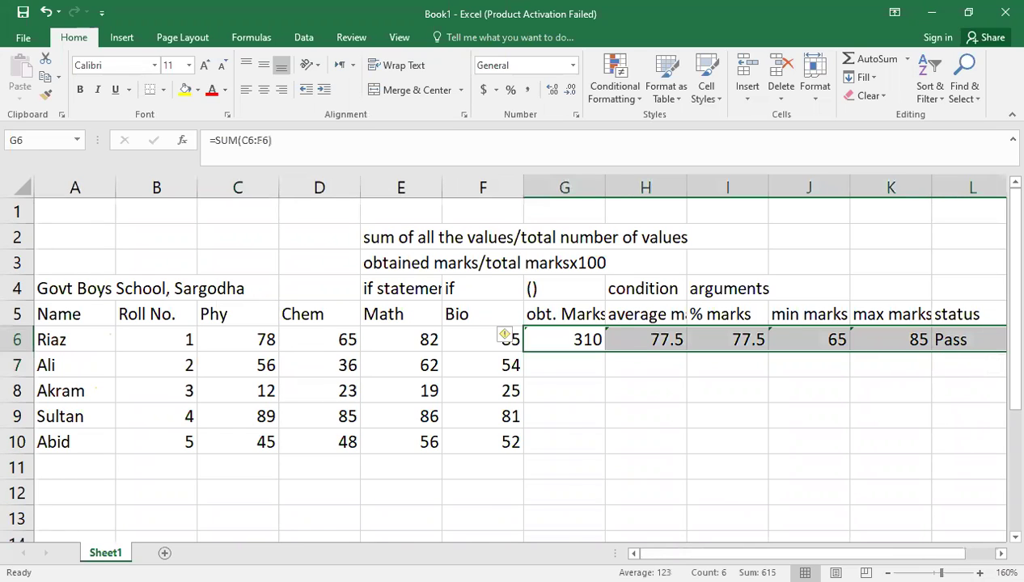
{"action": "scroll", "coordinate": [955, 426], "scroll_direction": "down", "scroll_amount": 1}
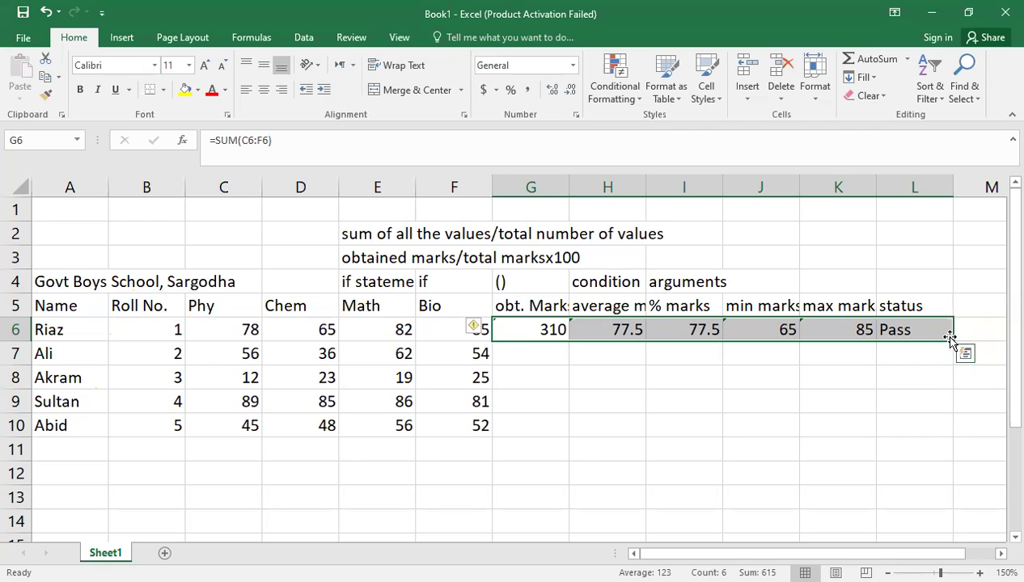
{"action": "left_click_drag", "start_coordinate": [954, 341], "coordinate": [926, 440]}
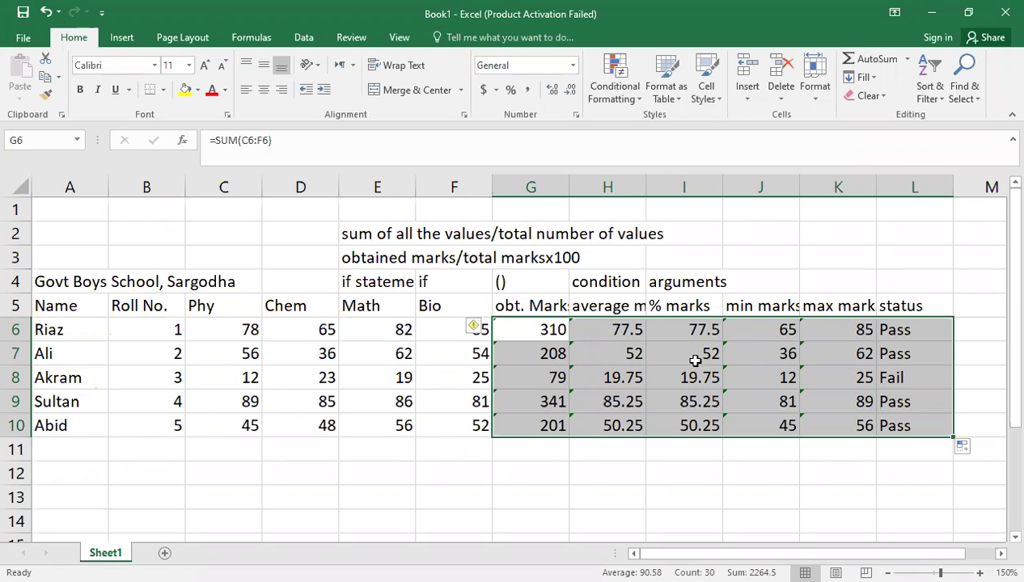
Move the IF notes from E4:I4 up to row 1 starting at E1.
{"action": "left_click_drag", "start_coordinate": [372, 279], "coordinate": [691, 279]}
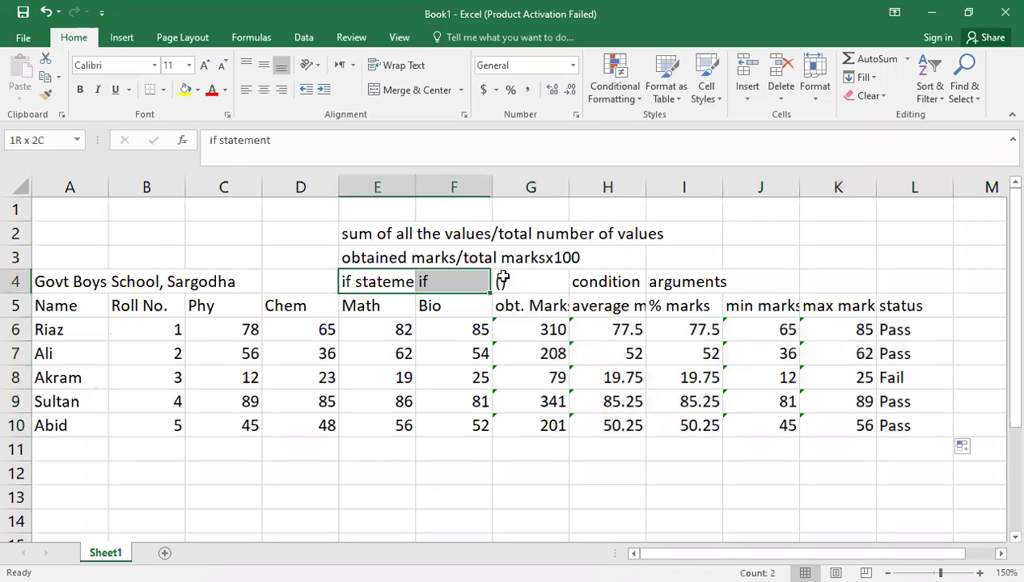
{"action": "key", "text": "ctrl+c"}
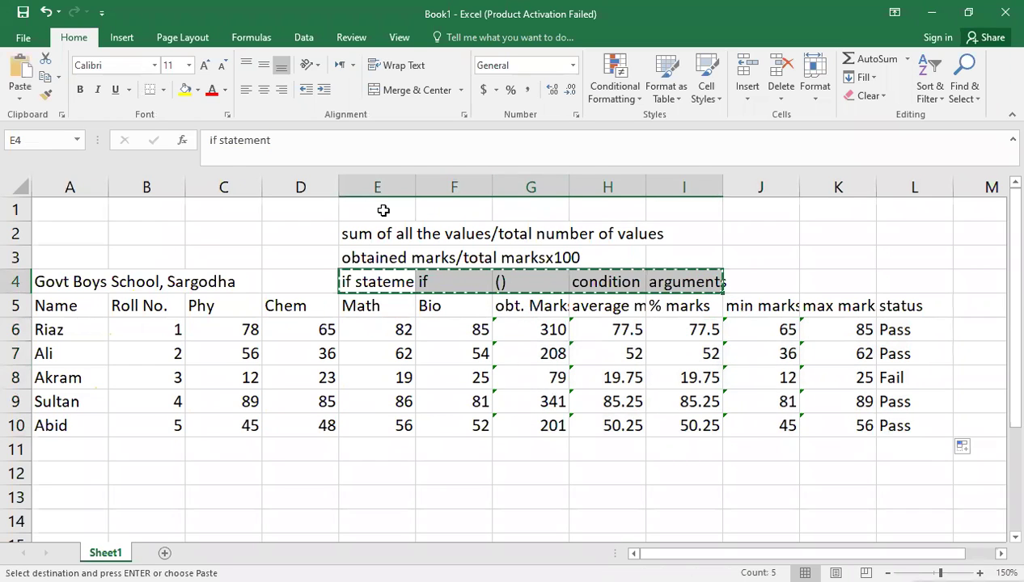
{"action": "left_click", "coordinate": [383, 210]}
{"action": "key", "text": "ctrl+v"}
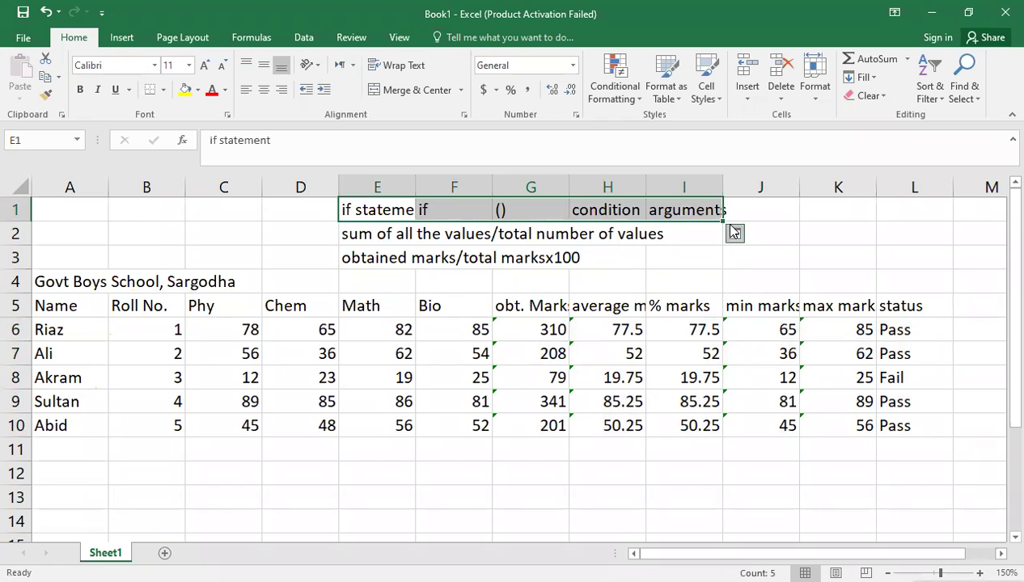
Add a comma in J1 after the 'arguments' note.
{"action": "left_click", "coordinate": [745, 210]}
{"action": "type", "text": ","}
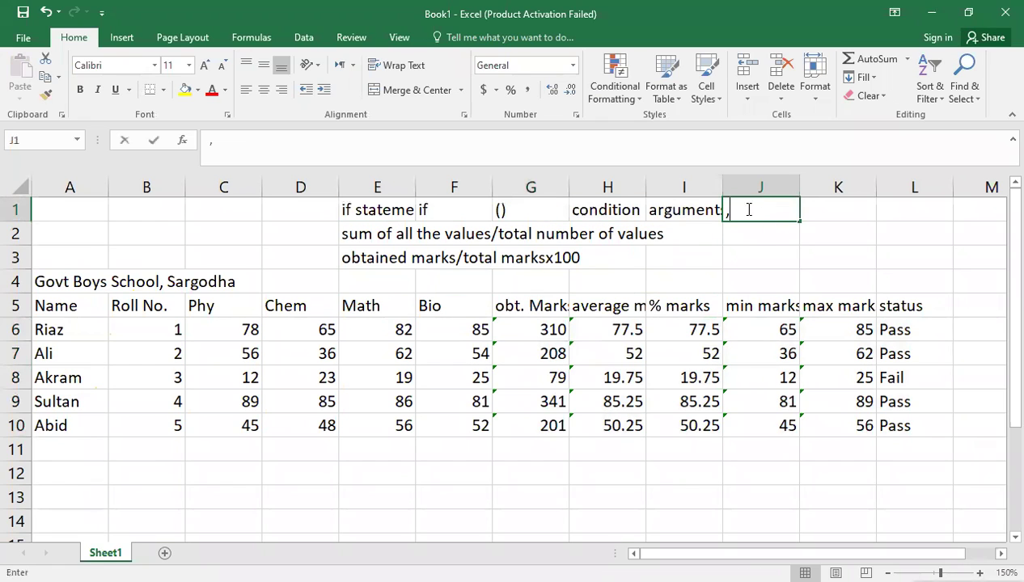
{"action": "left_click", "coordinate": [697, 260]}
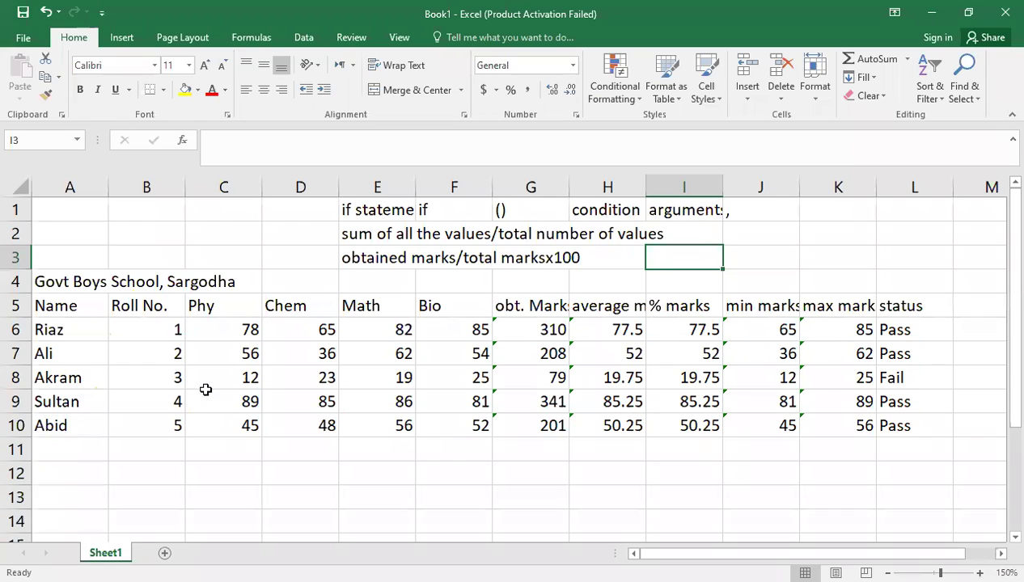
{"action": "left_click", "coordinate": [154, 303]}
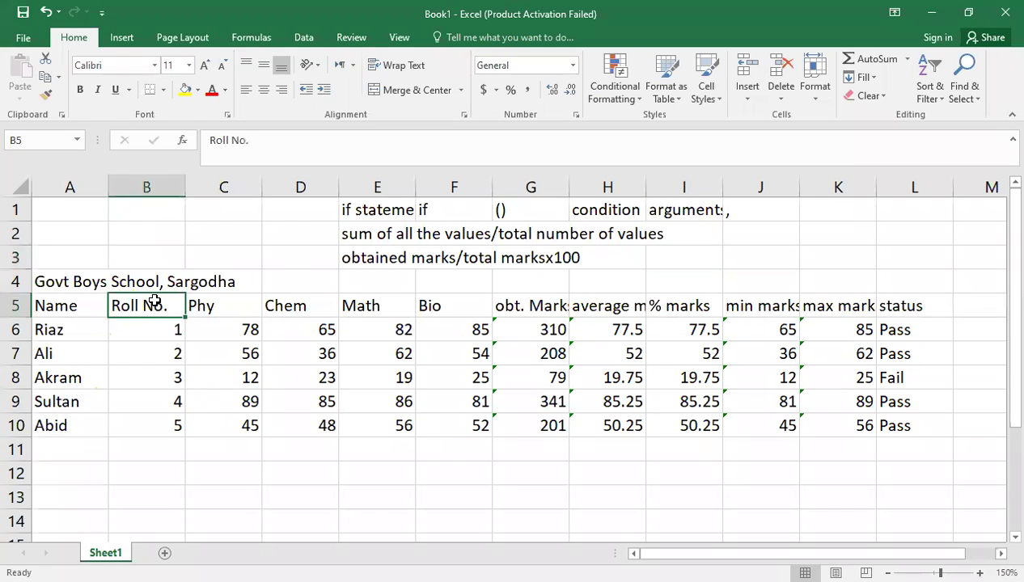
Edit the first student's name in A6.
{"action": "left_click", "coordinate": [69, 333]}
{"action": "double_click", "coordinate": [38, 330]}
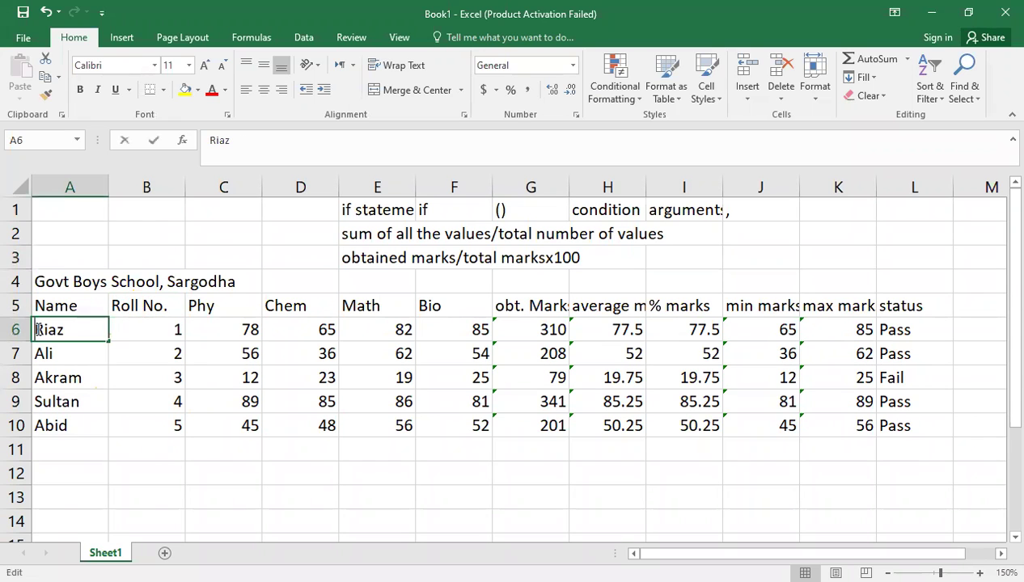
{"action": "type", "text": "Muhammad"}
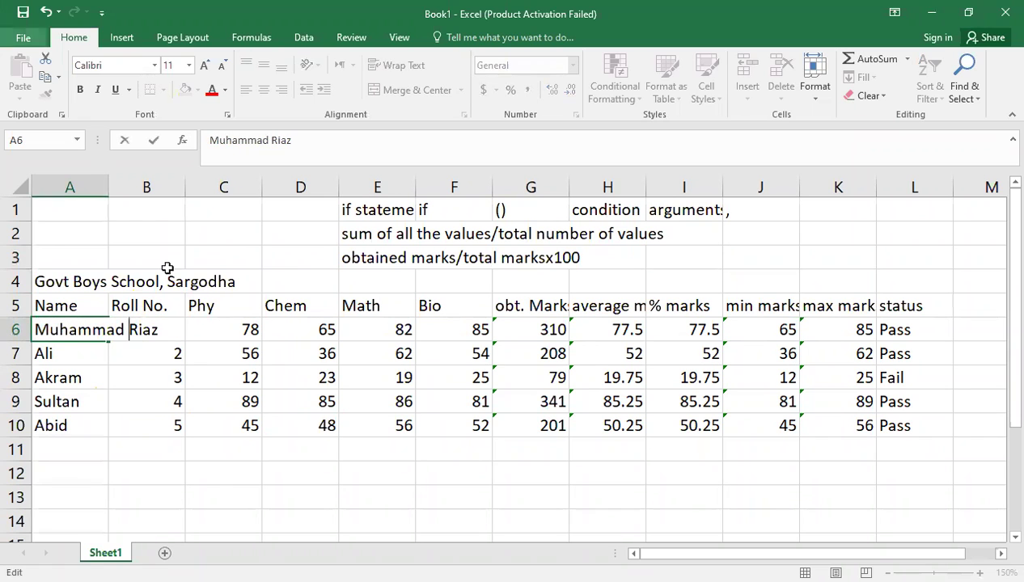
{"action": "left_click", "coordinate": [82, 377]}
Fix the misspelled second student's name in A7 and append the surname.
{"action": "left_click", "coordinate": [97, 359]}
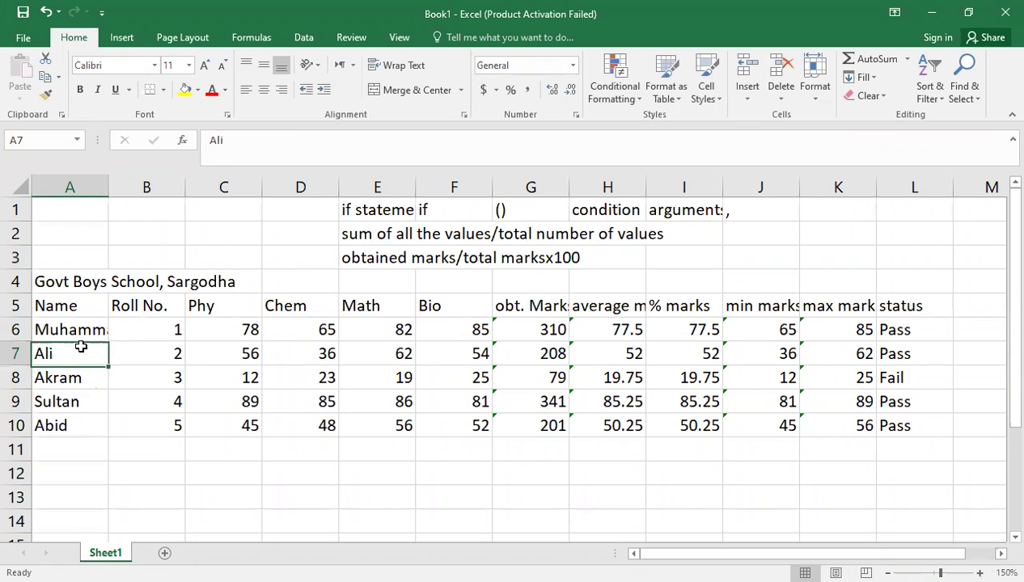
{"action": "double_click", "coordinate": [38, 358]}
{"action": "type", "text": "c"}
{"action": "key", "text": "BackSpace"}
{"action": "type", "text": "Mo"}
{"action": "key", "text": "BackSpace"}
{"action": "type", "text": "irza"}
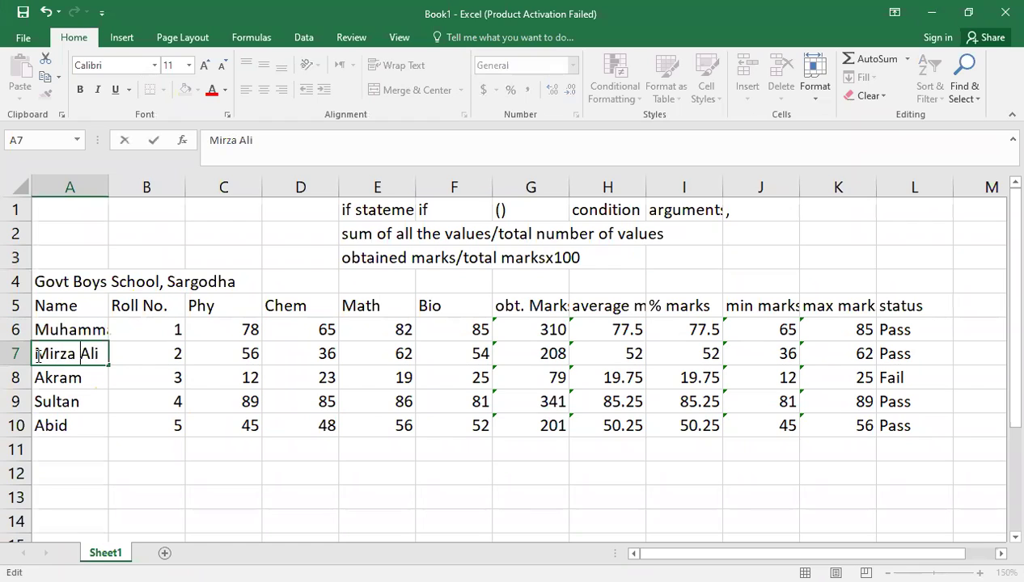
{"action": "key", "text": "Right"}
{"action": "key", "text": "Right"}
{"action": "key", "text": "Right"}
{"action": "type", "text": "Sher"}
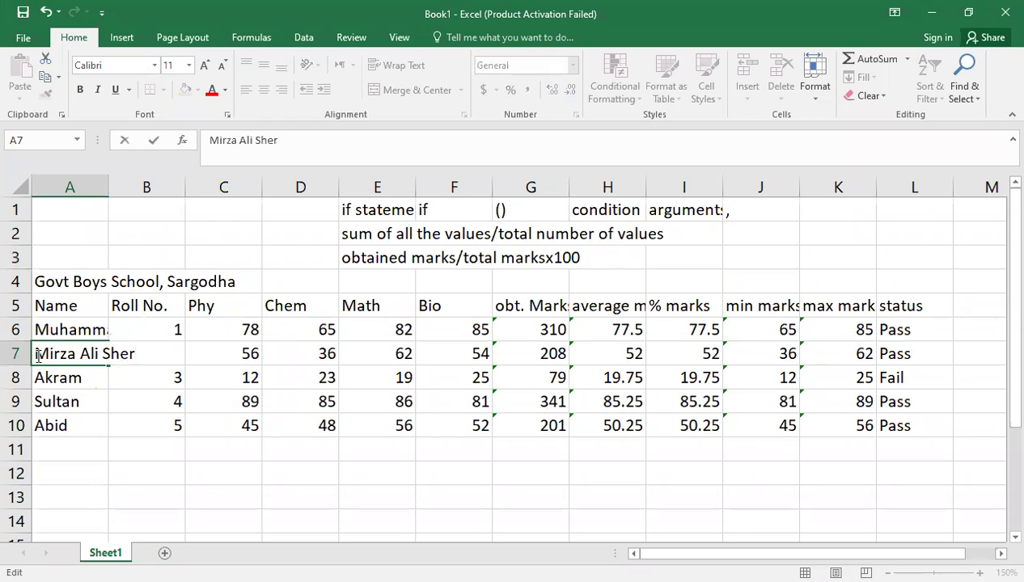
{"action": "left_click", "coordinate": [161, 439]}
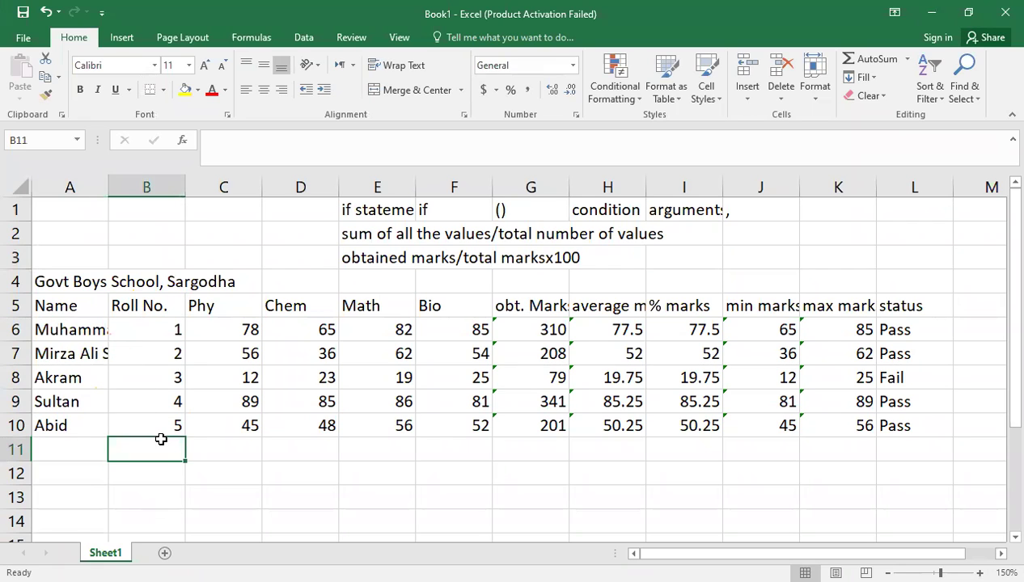
{"action": "left_click", "coordinate": [84, 336]}
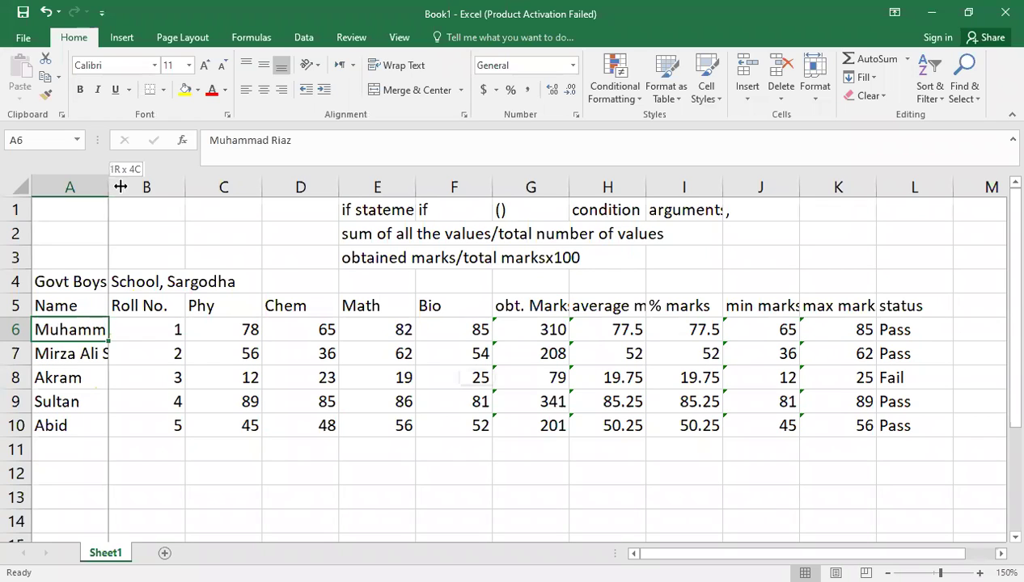
Widen column A to just fit the full student names.
{"action": "left_click_drag", "start_coordinate": [107, 187], "coordinate": [152, 194]}
{"action": "double_click", "coordinate": [152, 194]}
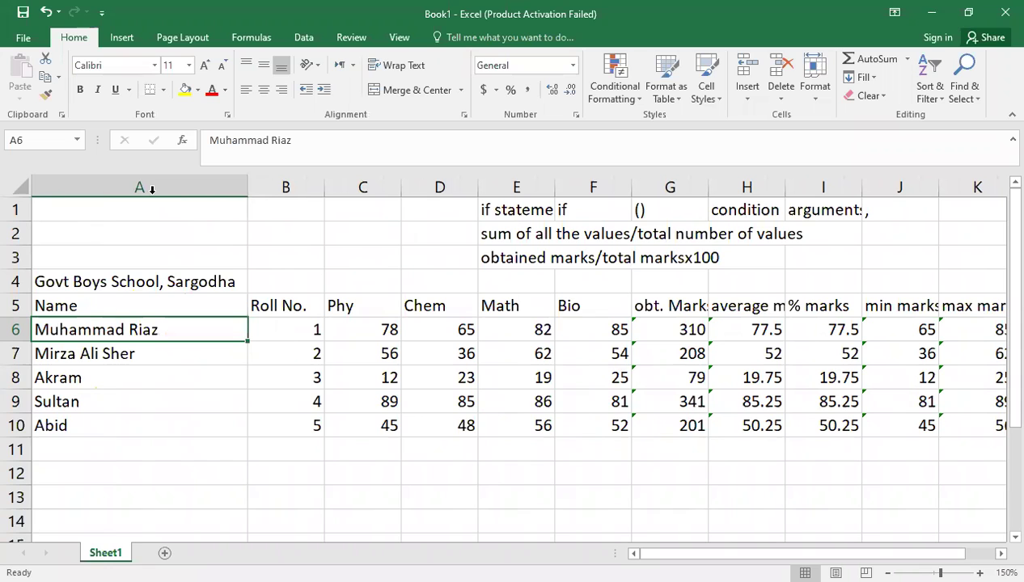
{"action": "left_click_drag", "start_coordinate": [248, 187], "coordinate": [161, 178]}
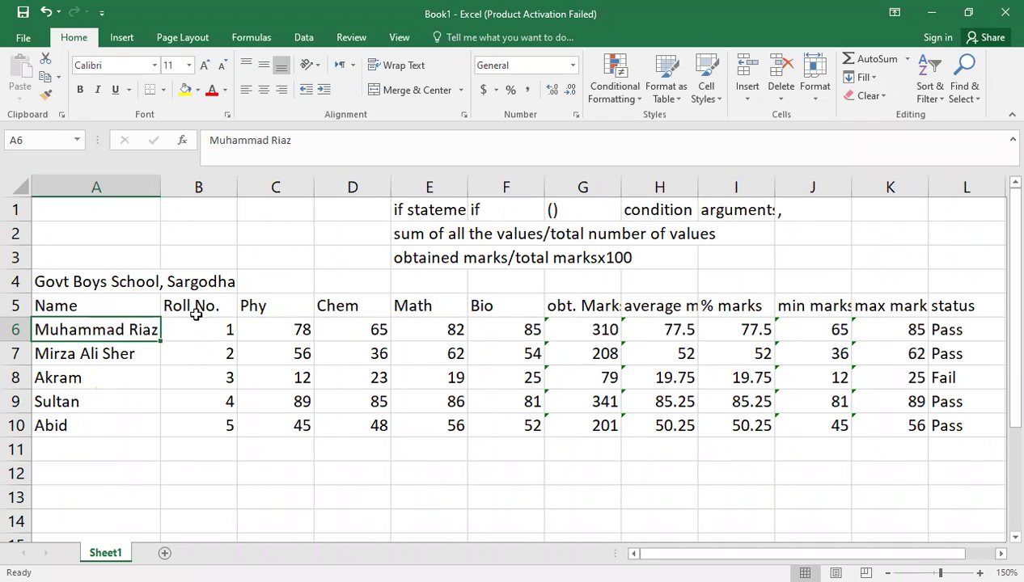
Wrap the Roll No. header, fit row 5's height, and narrow columns B through E.
{"action": "left_click", "coordinate": [185, 302]}
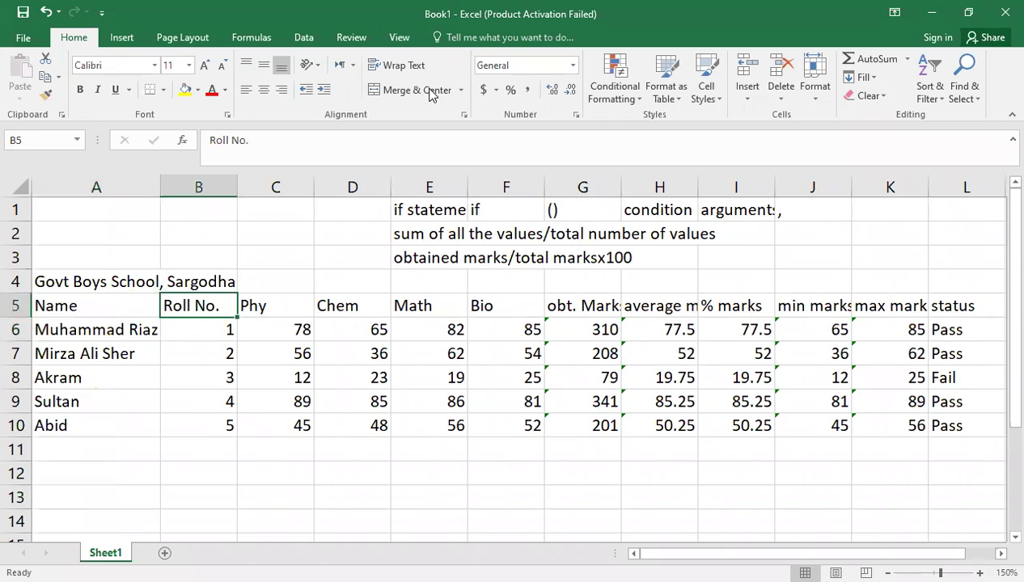
{"action": "left_click", "coordinate": [412, 68]}
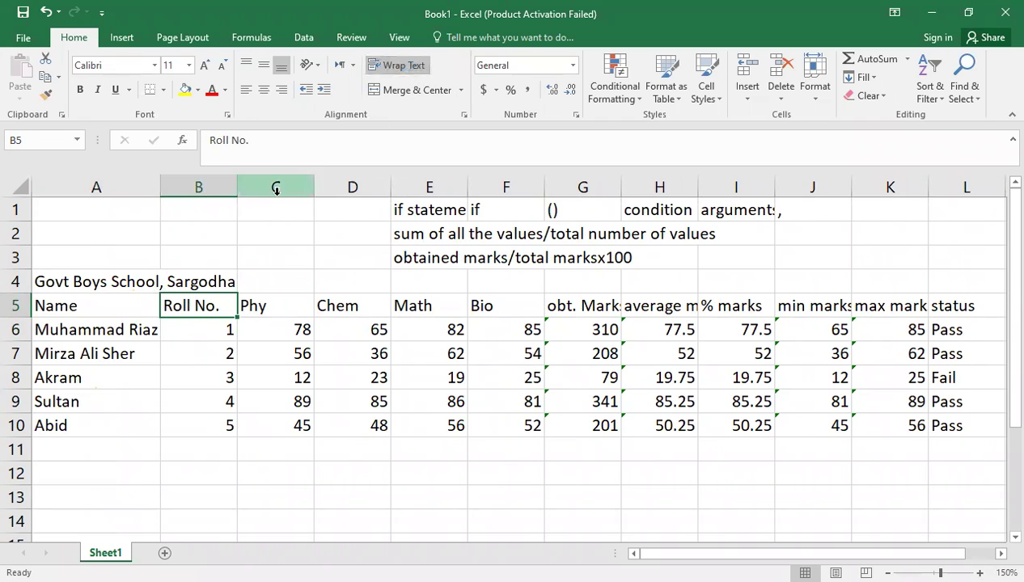
{"action": "left_click_drag", "start_coordinate": [239, 187], "coordinate": [201, 187]}
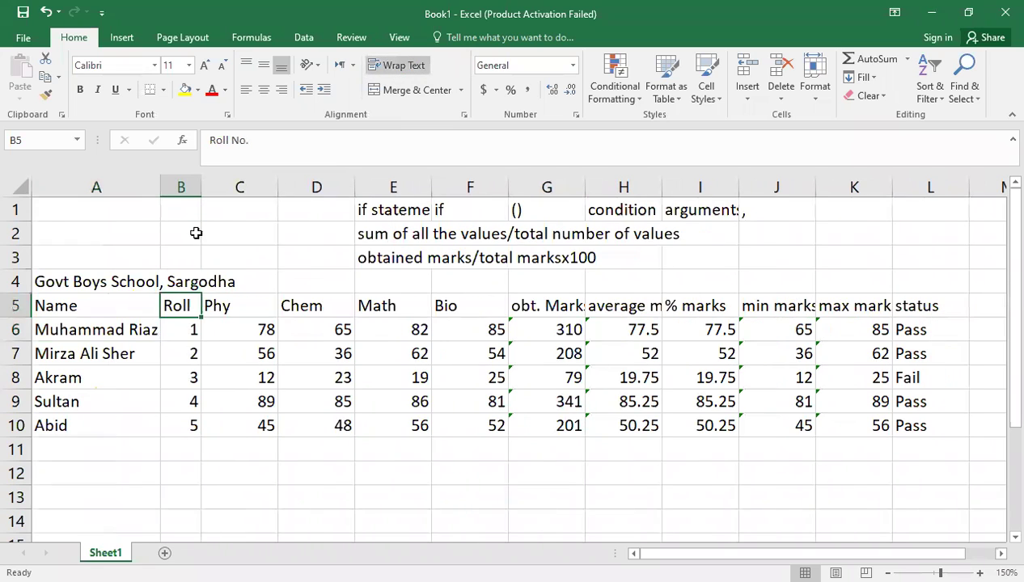
{"action": "double_click", "coordinate": [13, 311]}
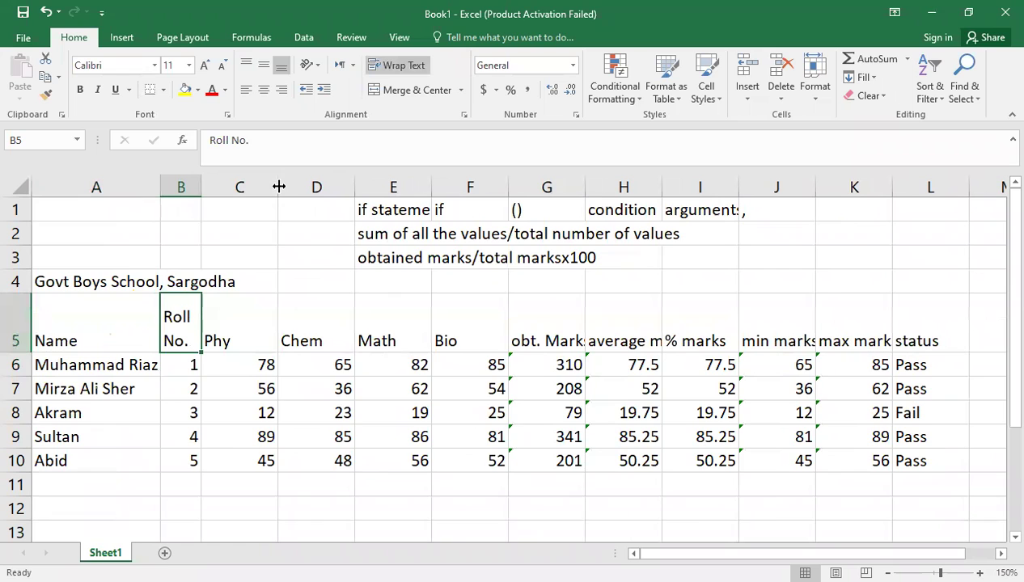
{"action": "left_click_drag", "start_coordinate": [278, 187], "coordinate": [238, 188]}
{"action": "left_click_drag", "start_coordinate": [315, 188], "coordinate": [288, 187]}
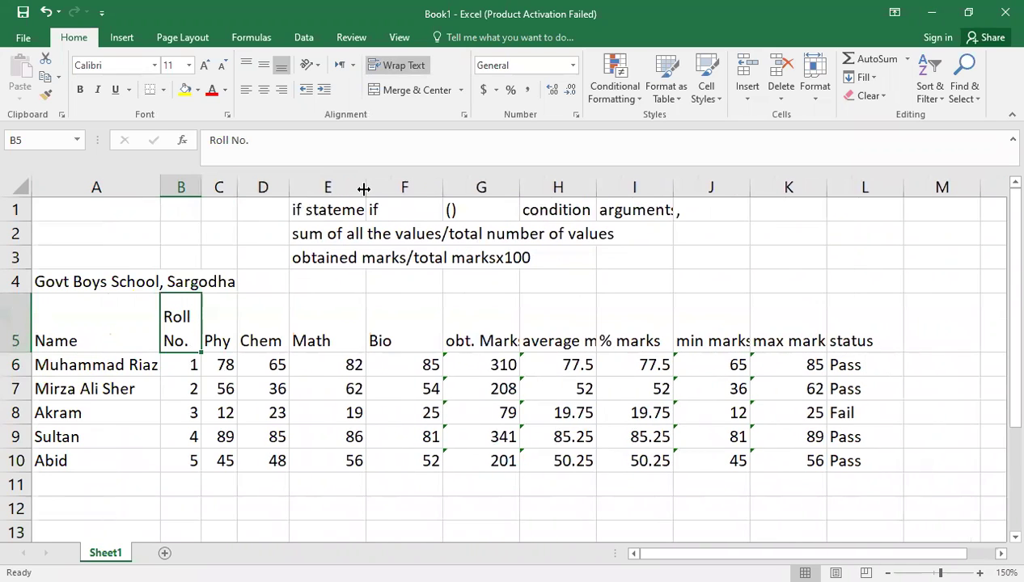
{"action": "mouse_move", "coordinate": [364, 188]}
{"action": "left_mouse_down"}
{"action": "mouse_move", "coordinate": [335, 187]}
{"action": "mouse_move", "coordinate": [366, 178]}
{"action": "left_mouse_up"}
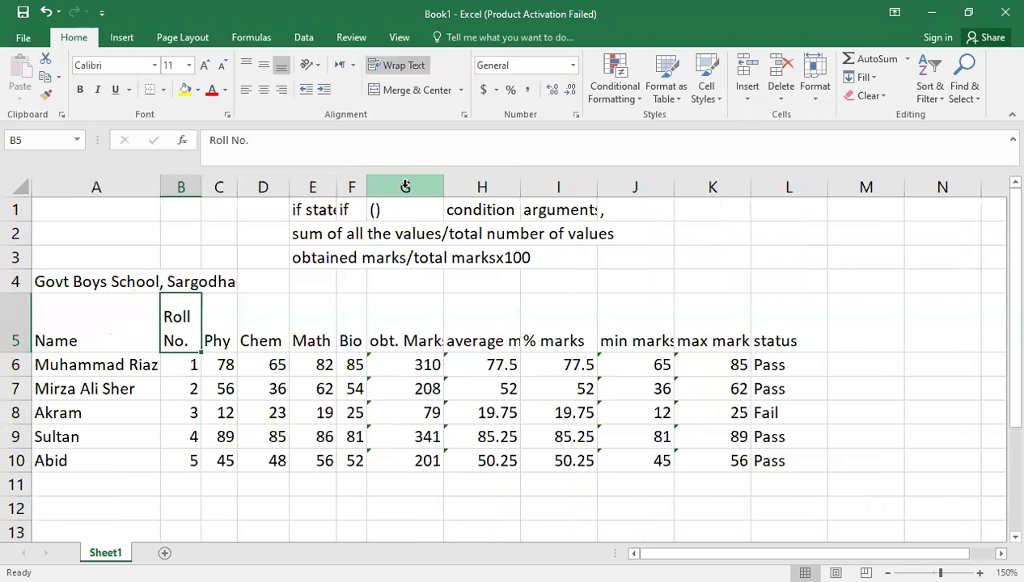
{"action": "left_click", "coordinate": [14, 318]}
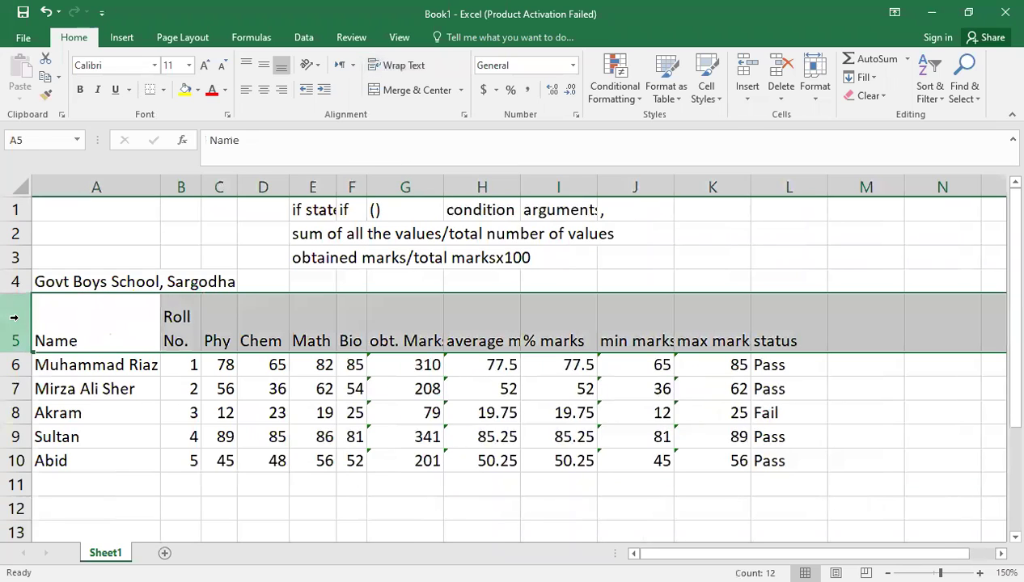
Wrap all row 5 headers and resize columns H through L to fit them.
{"action": "left_click", "coordinate": [397, 65]}
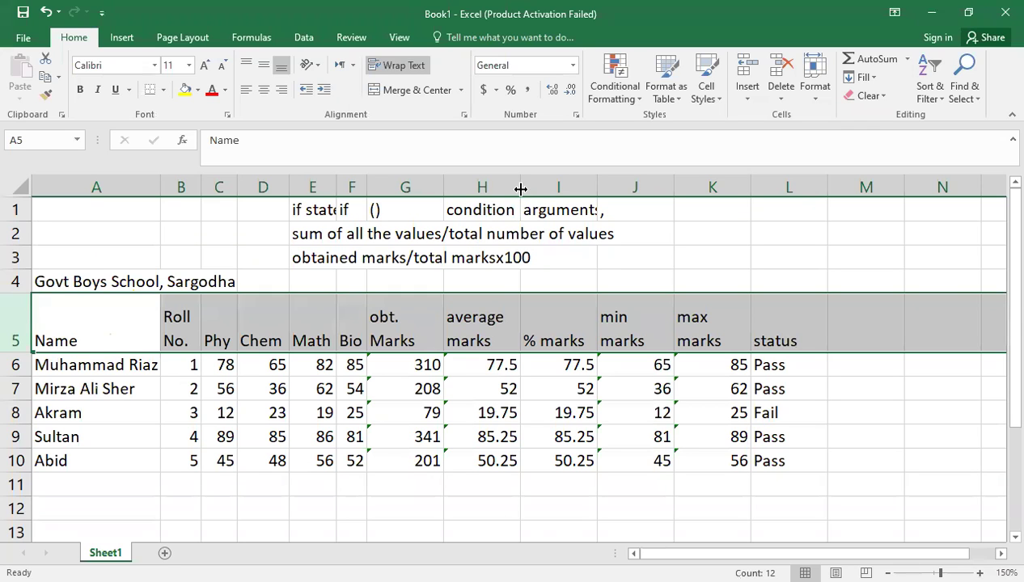
{"action": "left_click_drag", "start_coordinate": [520, 189], "coordinate": [498, 189]}
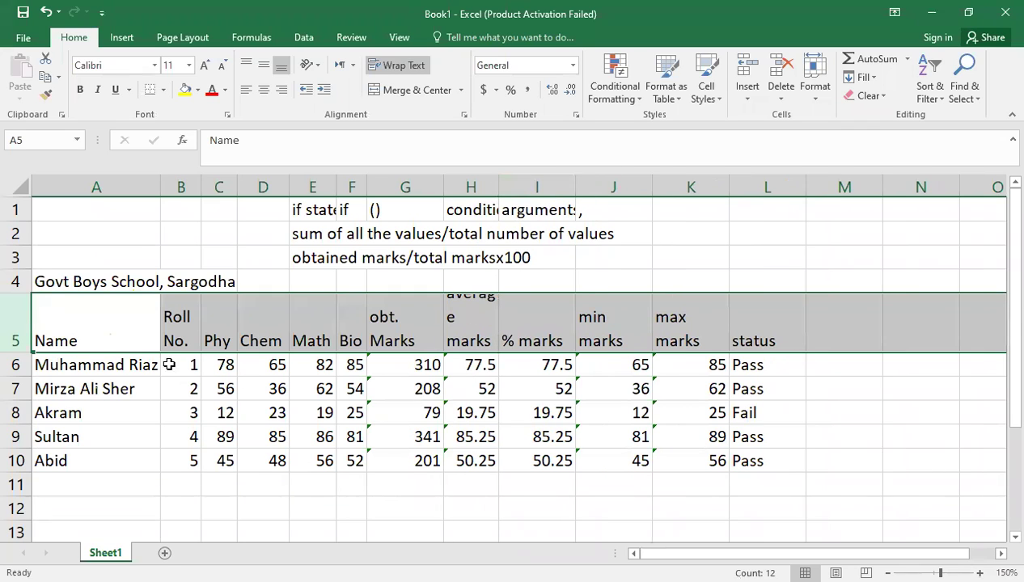
{"action": "double_click", "coordinate": [14, 352]}
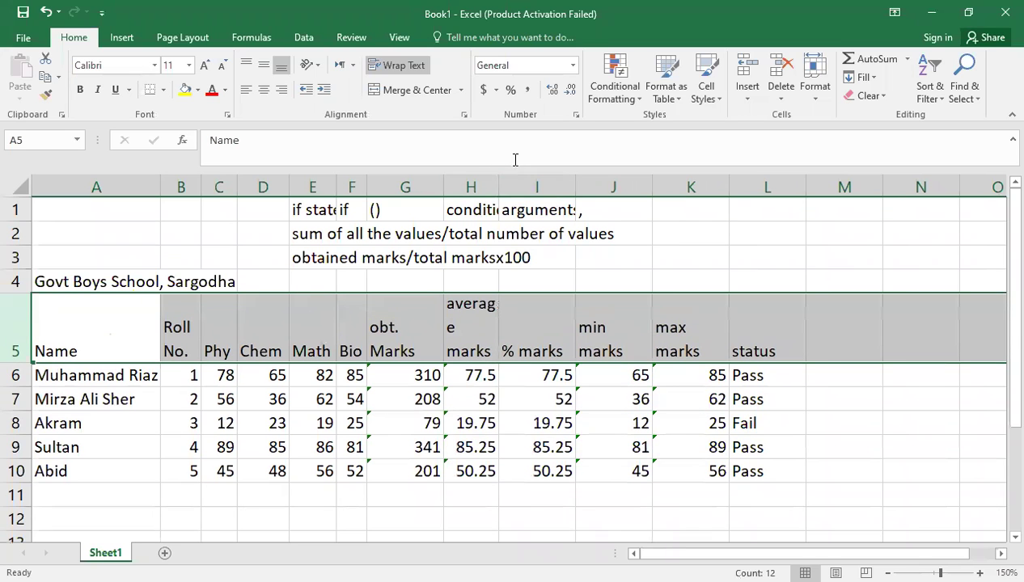
{"action": "left_click_drag", "start_coordinate": [495, 182], "coordinate": [507, 182]}
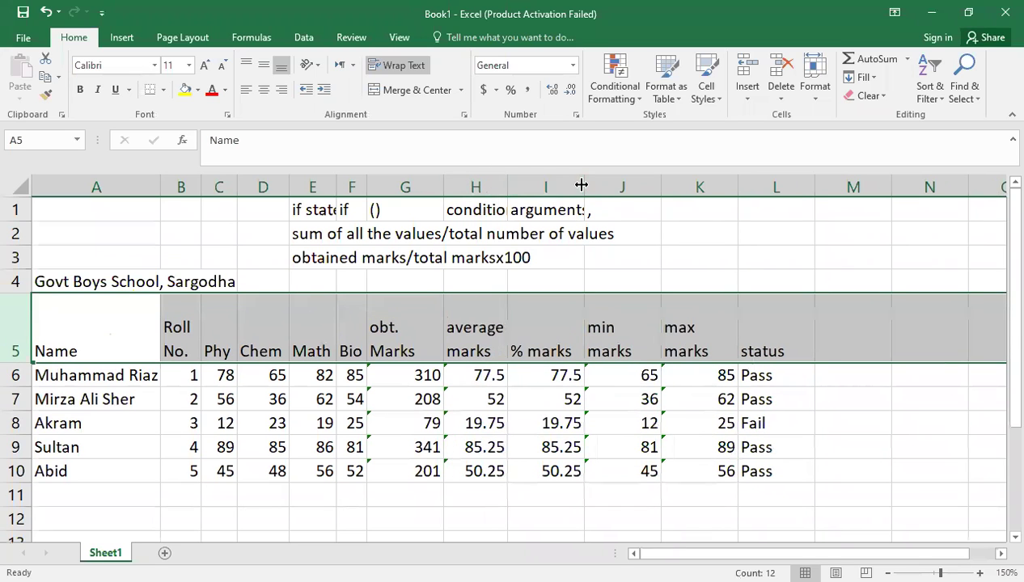
{"action": "left_click_drag", "start_coordinate": [582, 182], "coordinate": [559, 182]}
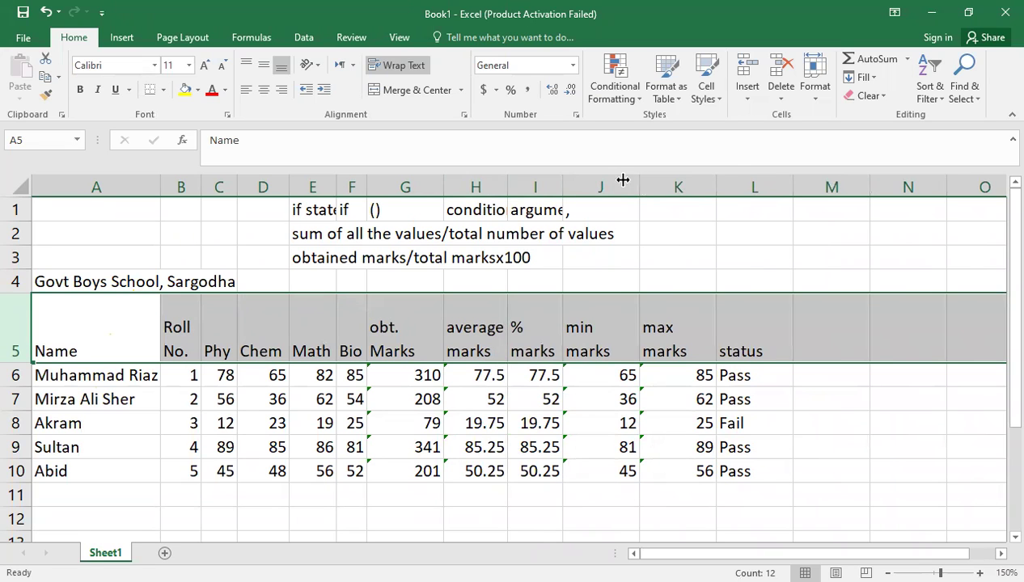
{"action": "left_click_drag", "start_coordinate": [637, 179], "coordinate": [612, 180]}
{"action": "left_click_drag", "start_coordinate": [693, 190], "coordinate": [659, 180]}
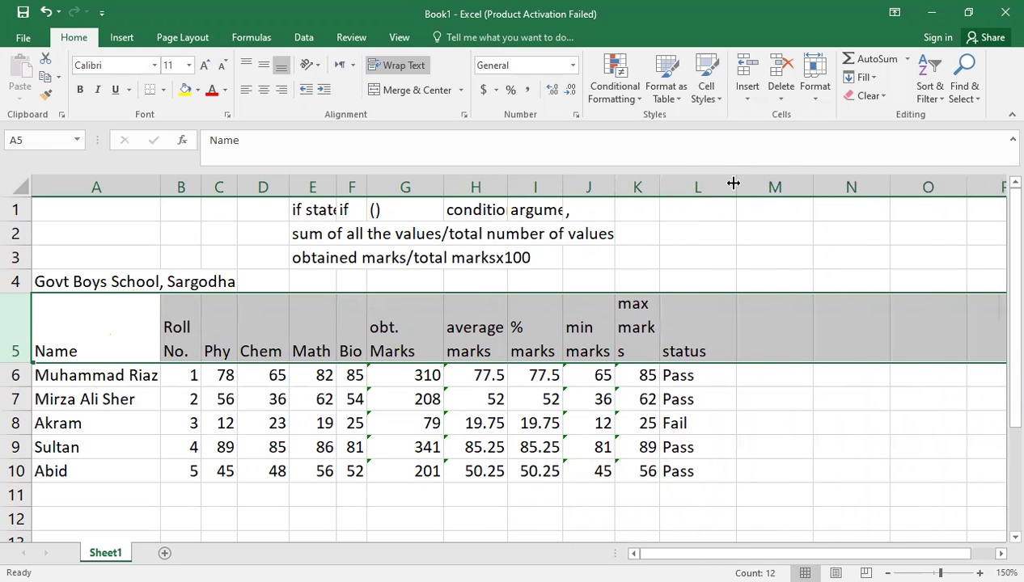
{"action": "left_click_drag", "start_coordinate": [733, 184], "coordinate": [709, 184]}
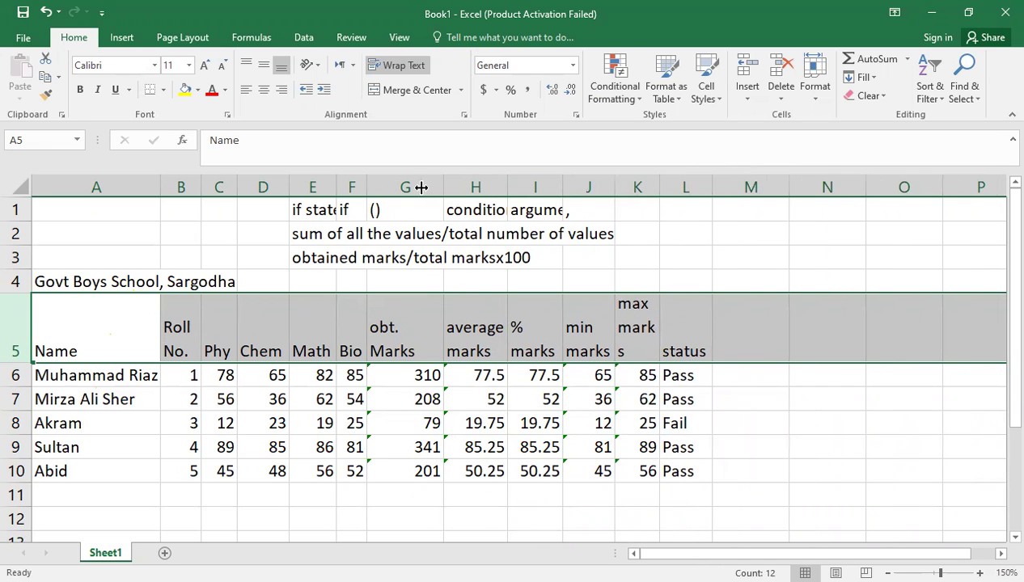
Narrow column G, autofit row 5's height, and widen column K for 'max marks'.
{"action": "left_click_drag", "start_coordinate": [421, 187], "coordinate": [419, 189]}
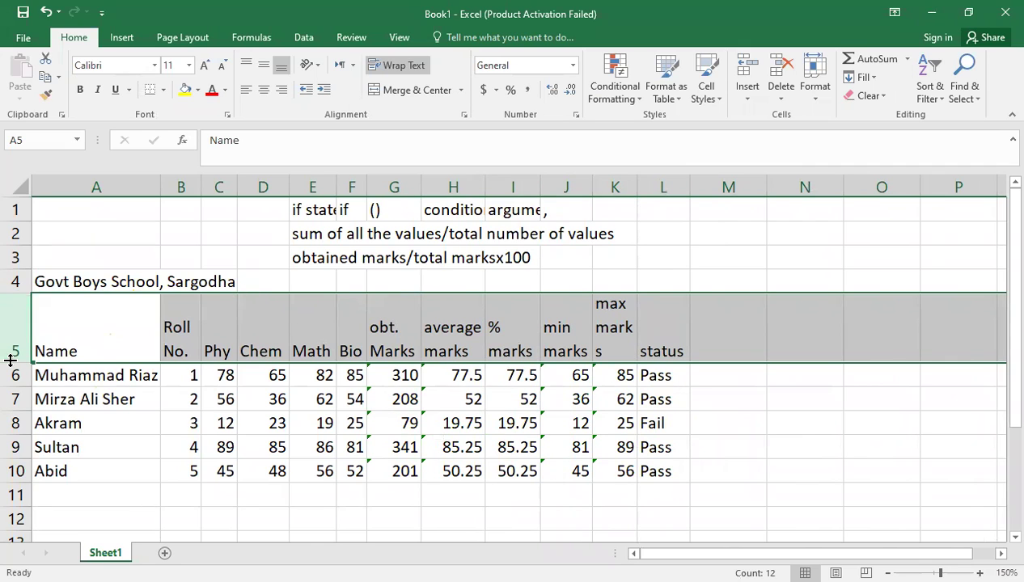
{"action": "left_click_drag", "start_coordinate": [7, 361], "coordinate": [18, 317]}
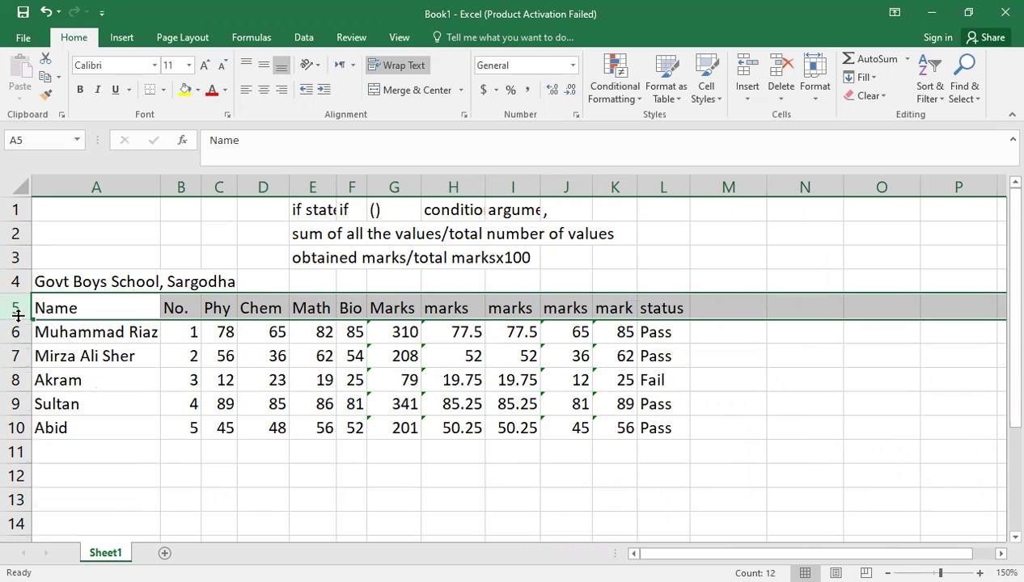
{"action": "double_click", "coordinate": [18, 317]}
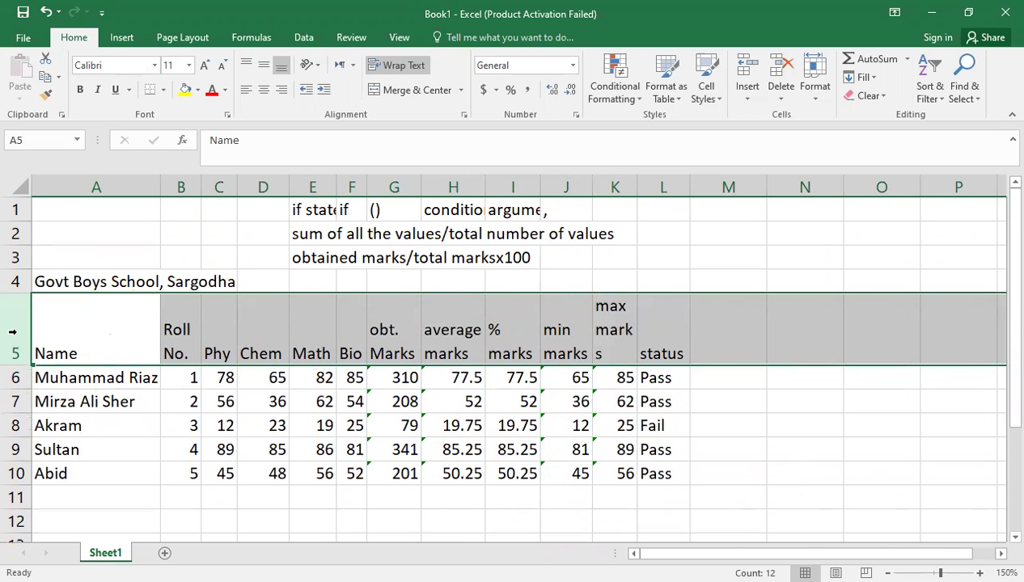
{"action": "double_click", "coordinate": [635, 189]}
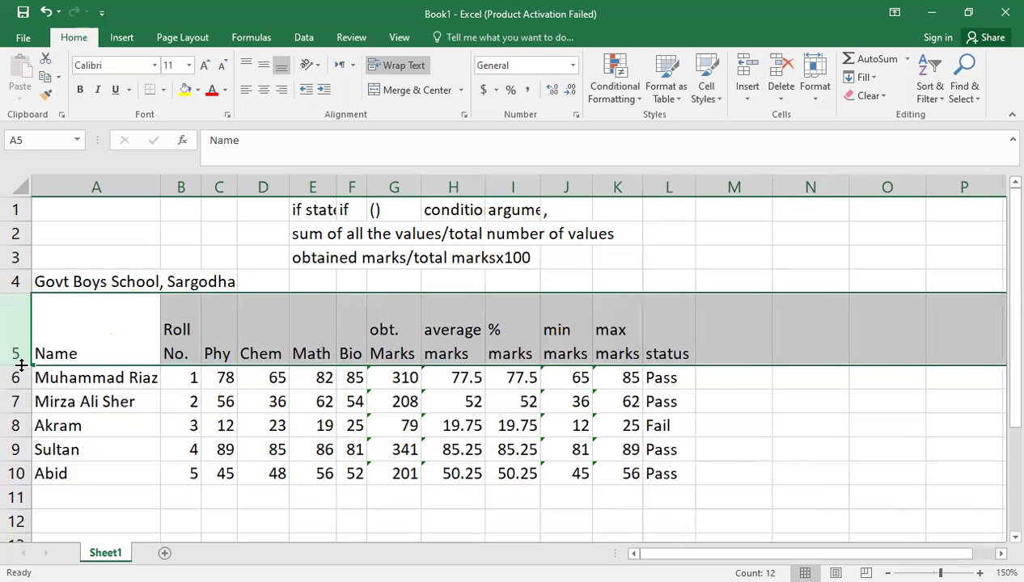
{"action": "left_click_drag", "start_coordinate": [21, 366], "coordinate": [35, 346]}
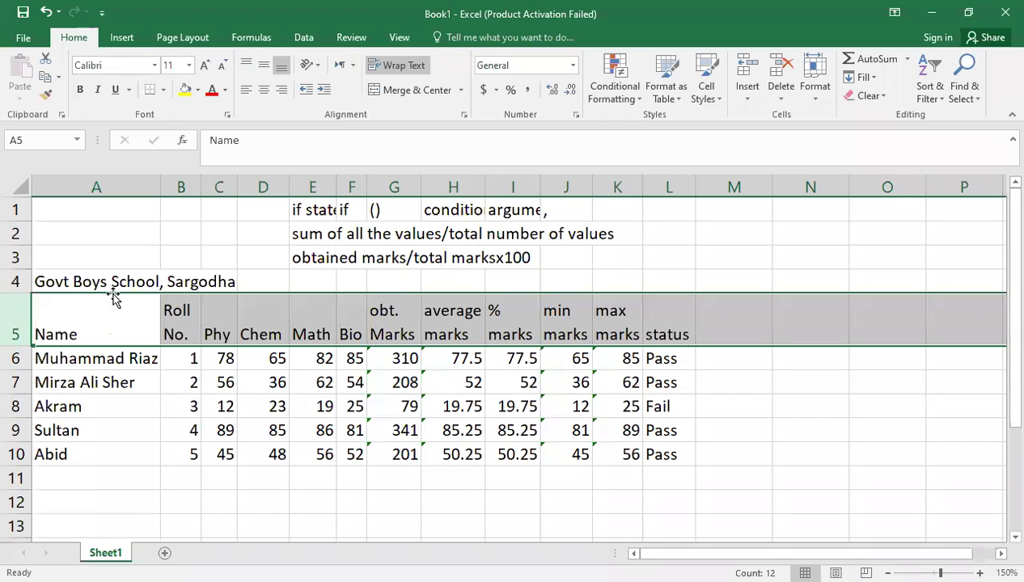
Try merging the title across A4:L4, then undo the merge.
{"action": "left_click", "coordinate": [72, 283]}
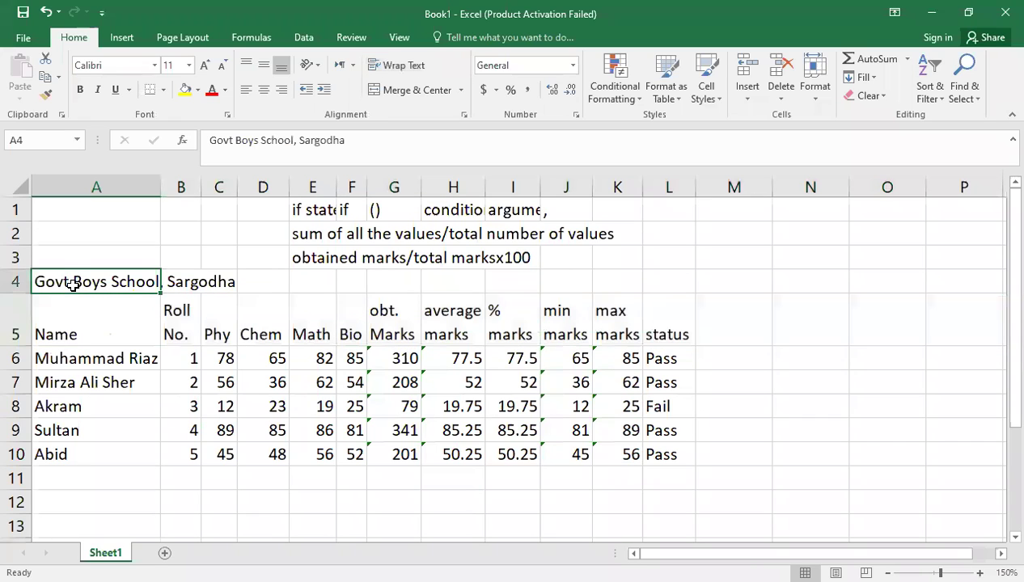
{"action": "left_click_drag", "start_coordinate": [65, 284], "coordinate": [664, 279]}
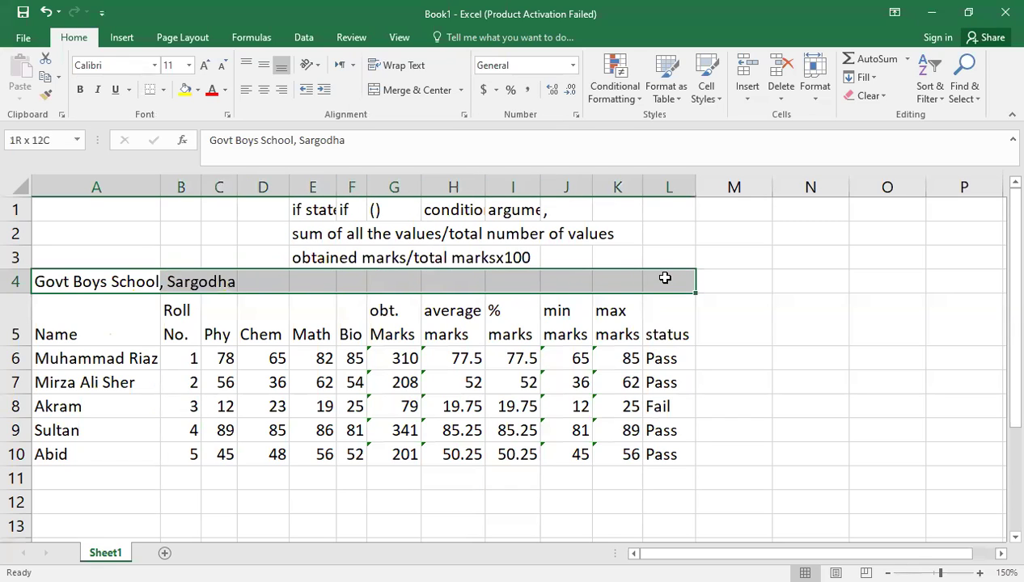
{"action": "left_click_drag", "start_coordinate": [664, 278], "coordinate": [665, 277]}
{"action": "left_click", "coordinate": [403, 95]}
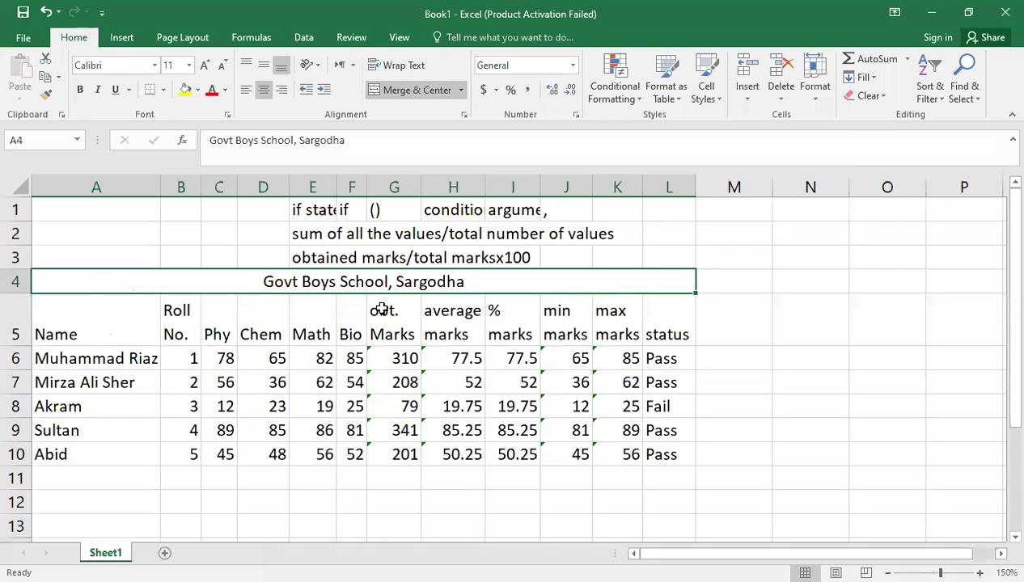
{"action": "key", "text": "ctrl+z"}
{"action": "left_click", "coordinate": [314, 471]}
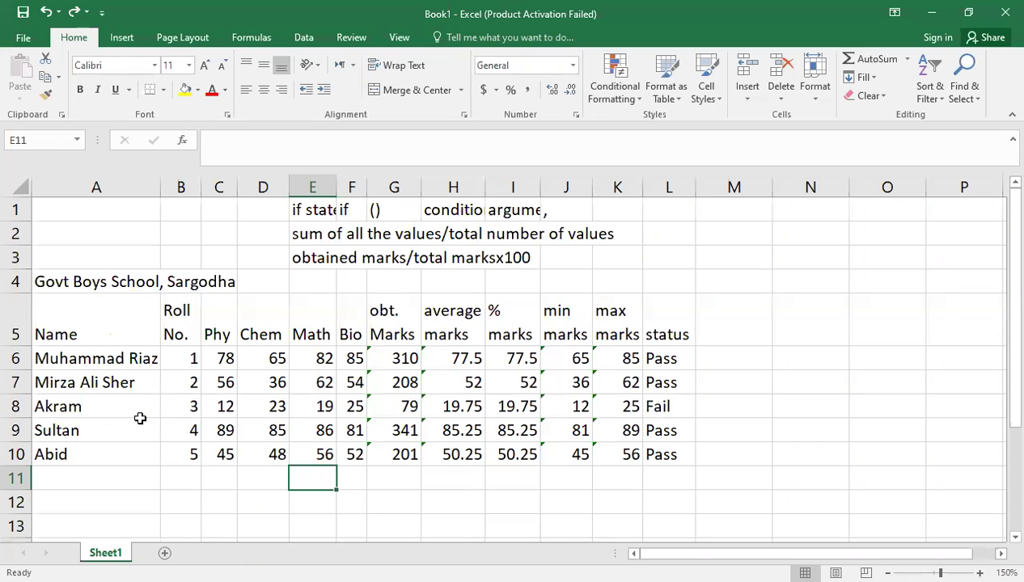
Merge and centre 'Govt Boys School, Sargodha' across row 4, bold at 14 pt.
{"action": "left_click", "coordinate": [79, 282]}
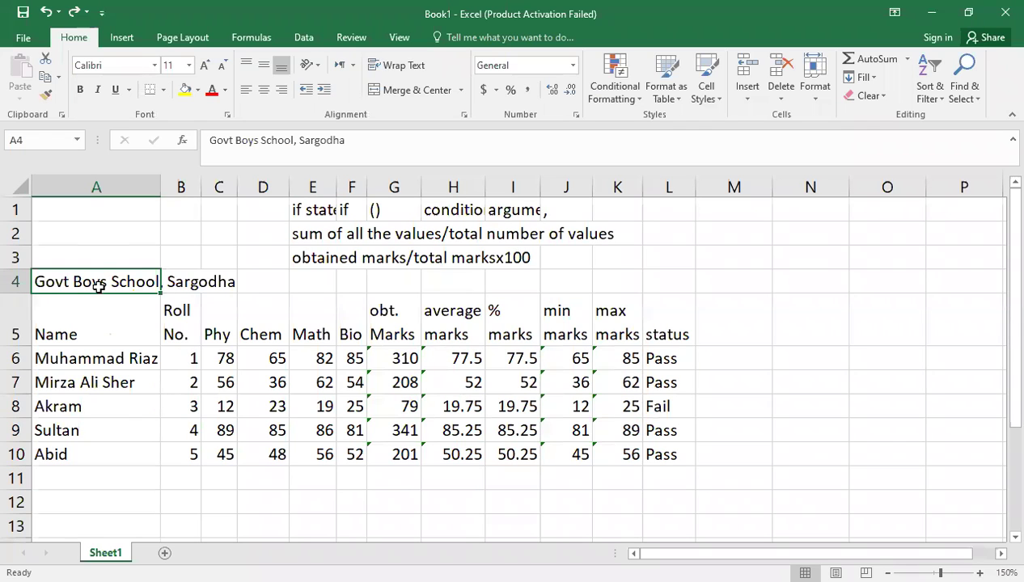
{"action": "mouse_move", "coordinate": [102, 273]}
{"action": "left_mouse_down"}
{"action": "mouse_move", "coordinate": [630, 294]}
{"action": "mouse_move", "coordinate": [663, 278]}
{"action": "left_mouse_up"}
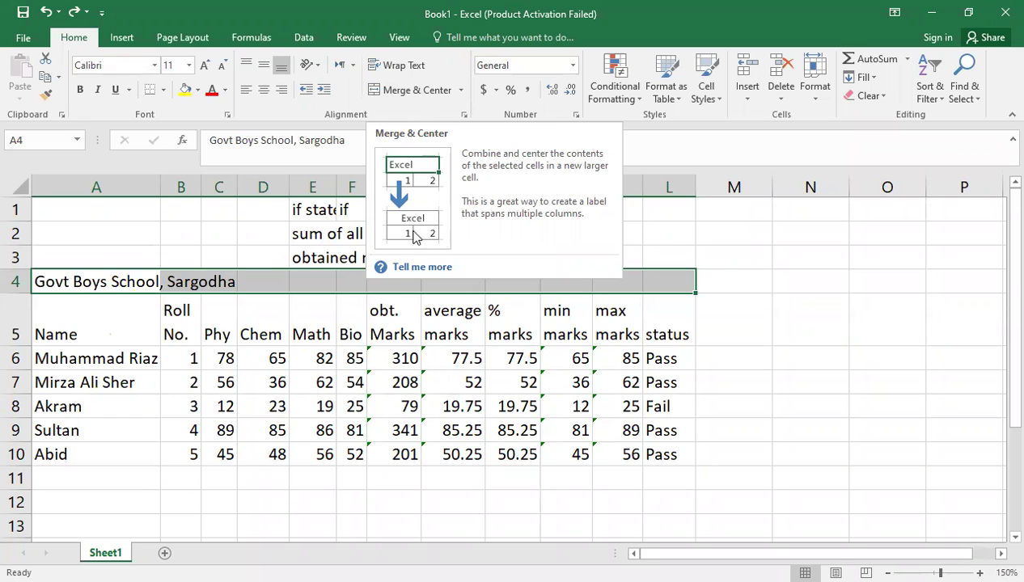
{"action": "left_click", "coordinate": [413, 95]}
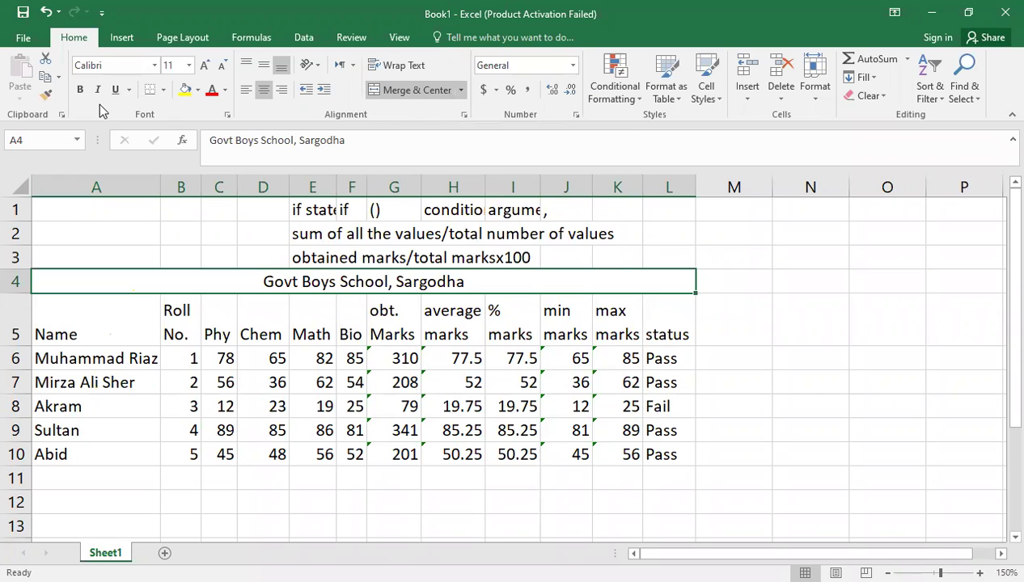
{"action": "left_click", "coordinate": [80, 90]}
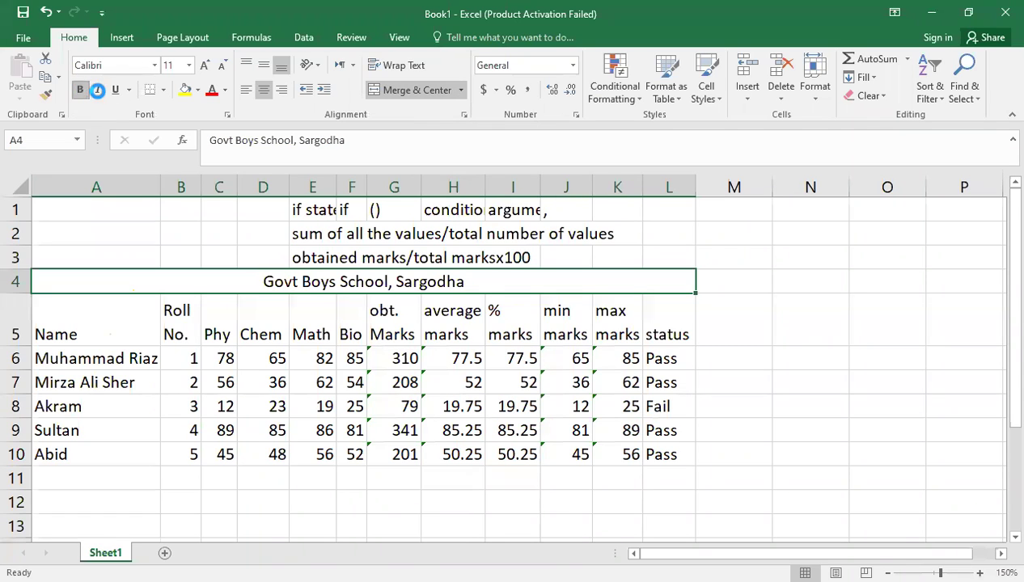
{"action": "left_click", "coordinate": [188, 64]}
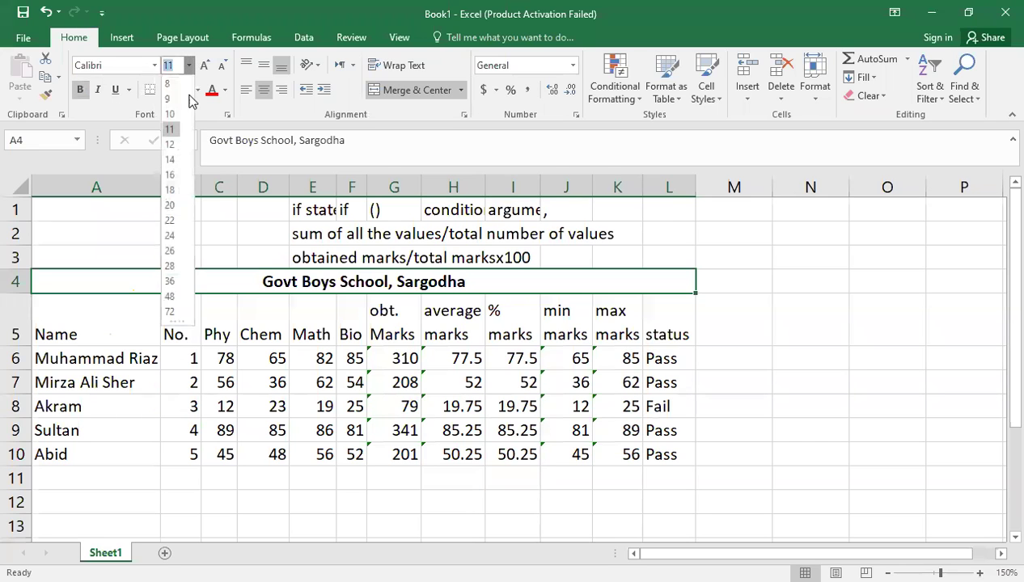
{"action": "left_click", "coordinate": [170, 160]}
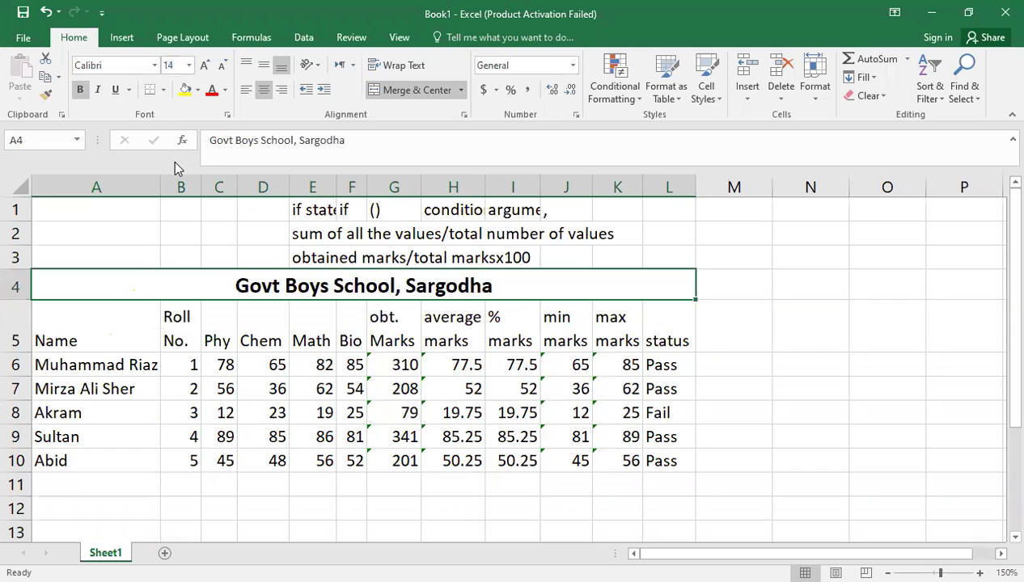
Make headers A5:L5 bold, centred vertically and horizontally, and autofit column K.
{"action": "left_click", "coordinate": [13, 328]}
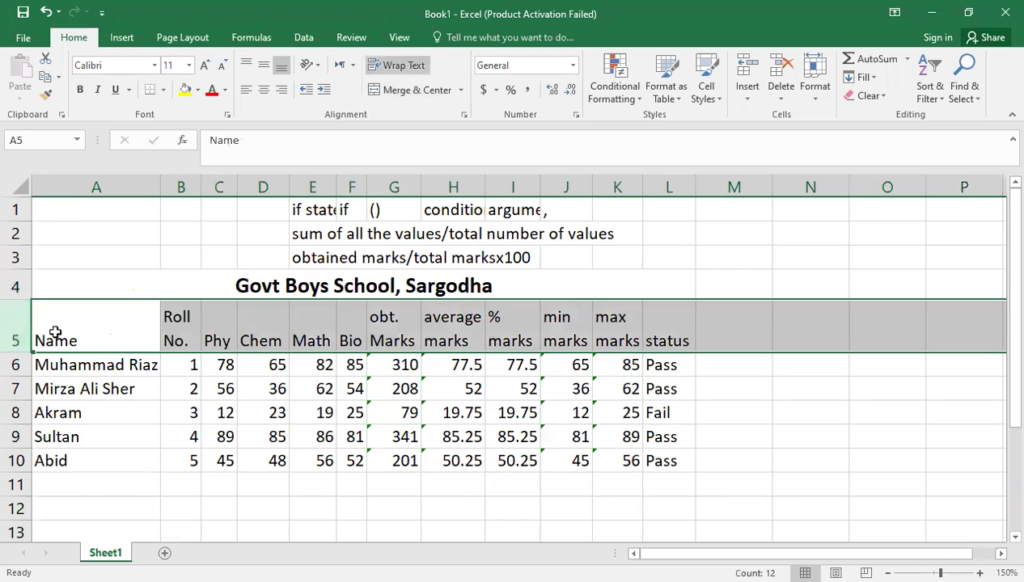
{"action": "left_click_drag", "start_coordinate": [55, 333], "coordinate": [654, 325]}
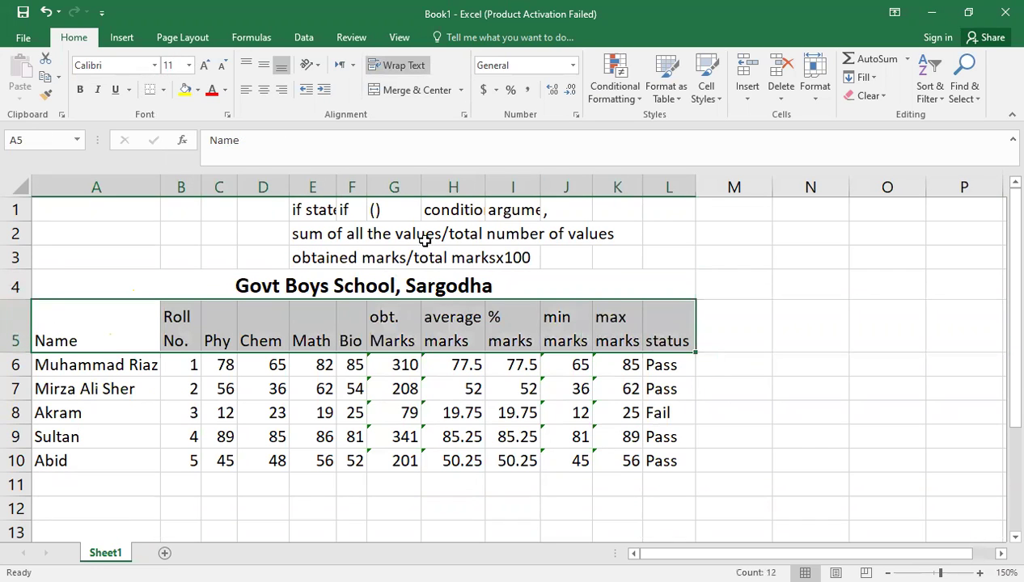
{"action": "left_click_drag", "start_coordinate": [15, 389], "coordinate": [14, 460]}
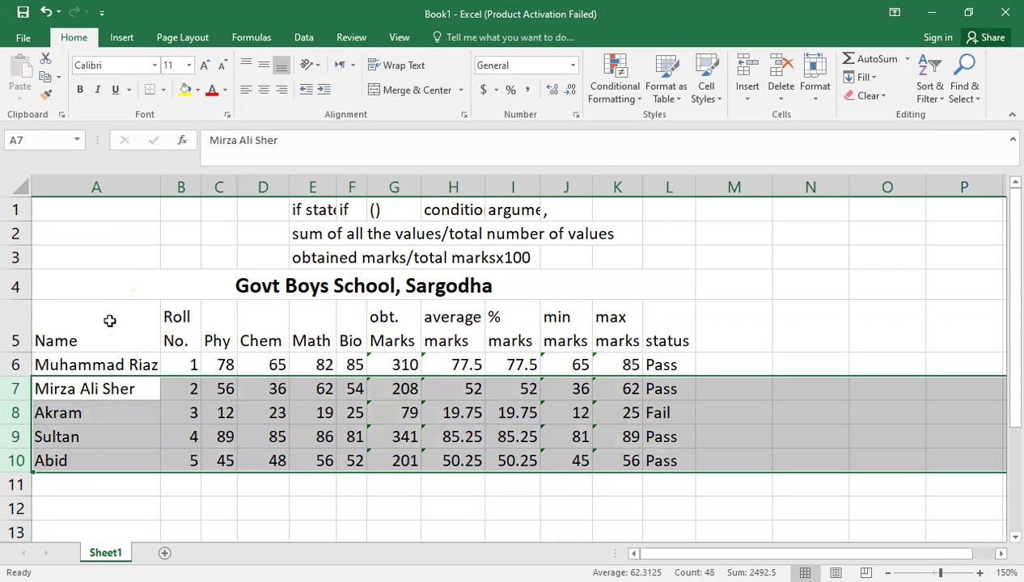
{"action": "left_click_drag", "start_coordinate": [105, 317], "coordinate": [657, 318]}
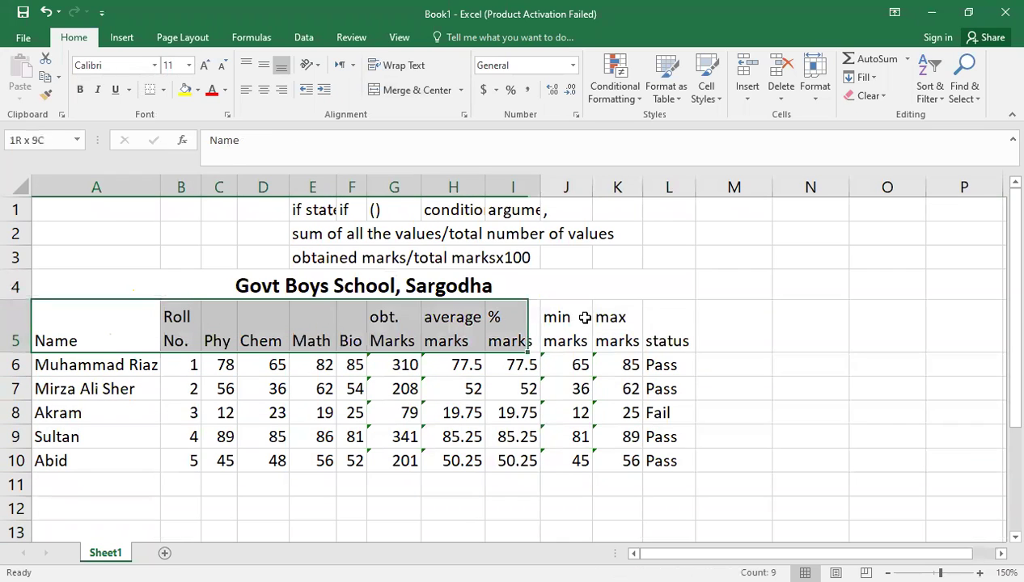
{"action": "left_click", "coordinate": [79, 89]}
{"action": "left_click", "coordinate": [263, 66]}
{"action": "left_click", "coordinate": [264, 89]}
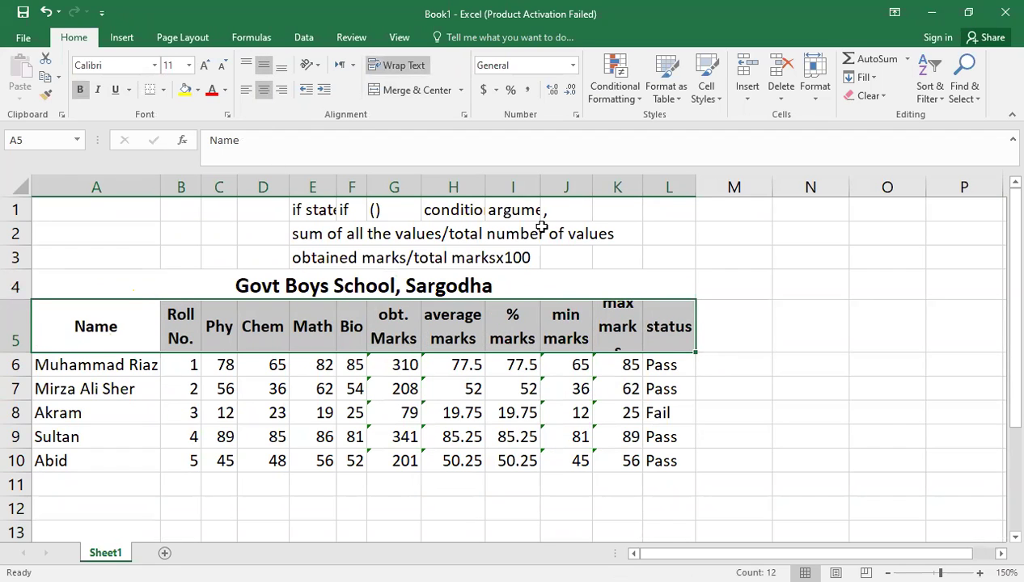
{"action": "double_click", "coordinate": [649, 187]}
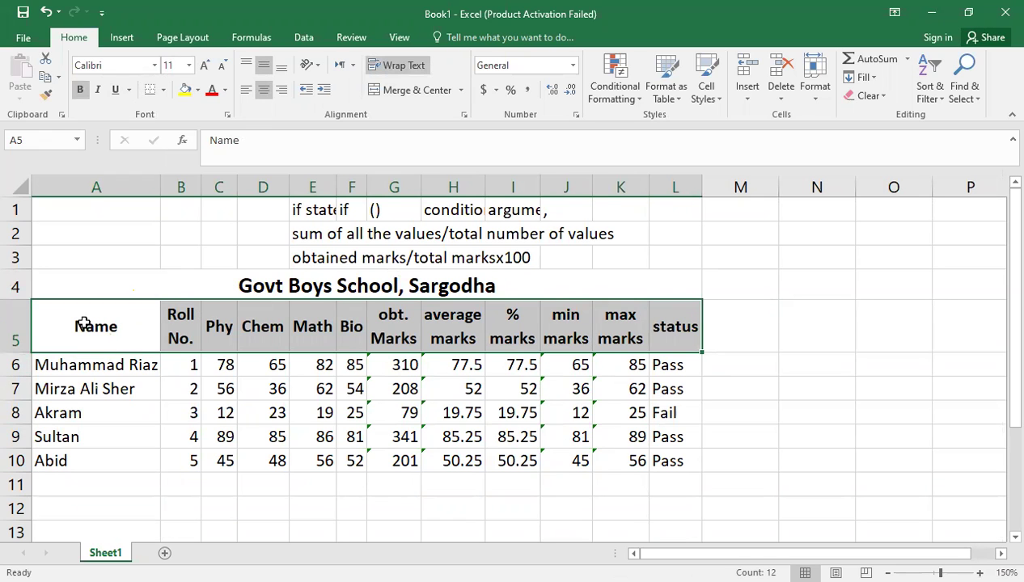
{"action": "left_click", "coordinate": [124, 315]}
Apply All Borders to every cell of the marks table A5:L10.
{"action": "left_click_drag", "start_coordinate": [123, 315], "coordinate": [652, 450]}
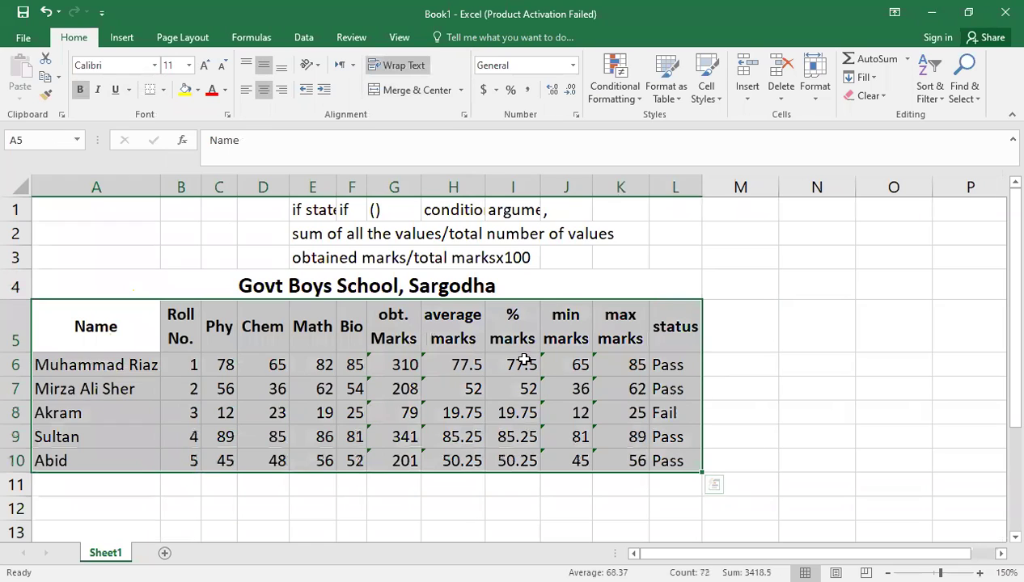
{"action": "left_click", "coordinate": [163, 90]}
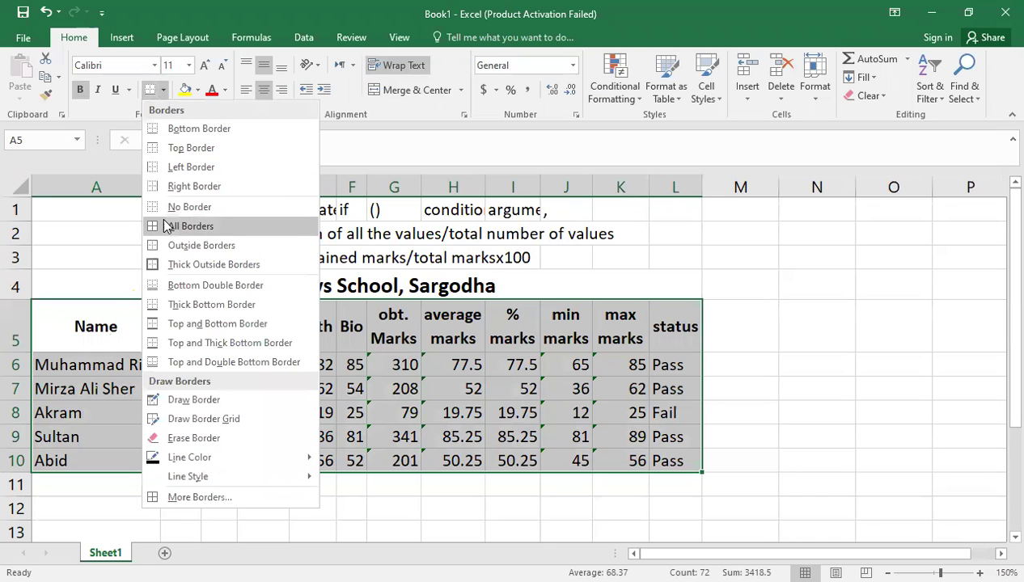
{"action": "left_click", "coordinate": [195, 530]}
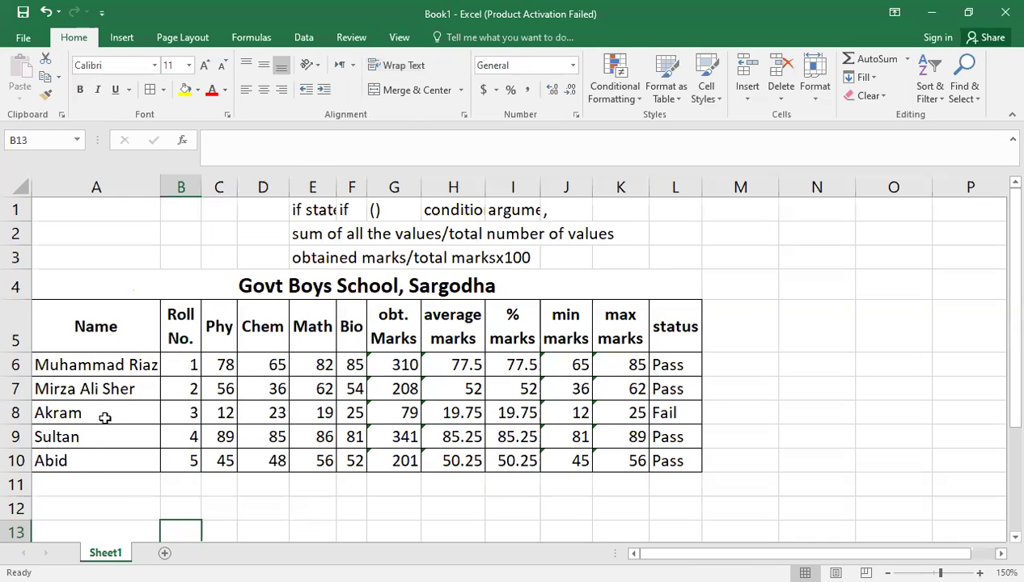
{"action": "left_click_drag", "start_coordinate": [144, 327], "coordinate": [686, 455]}
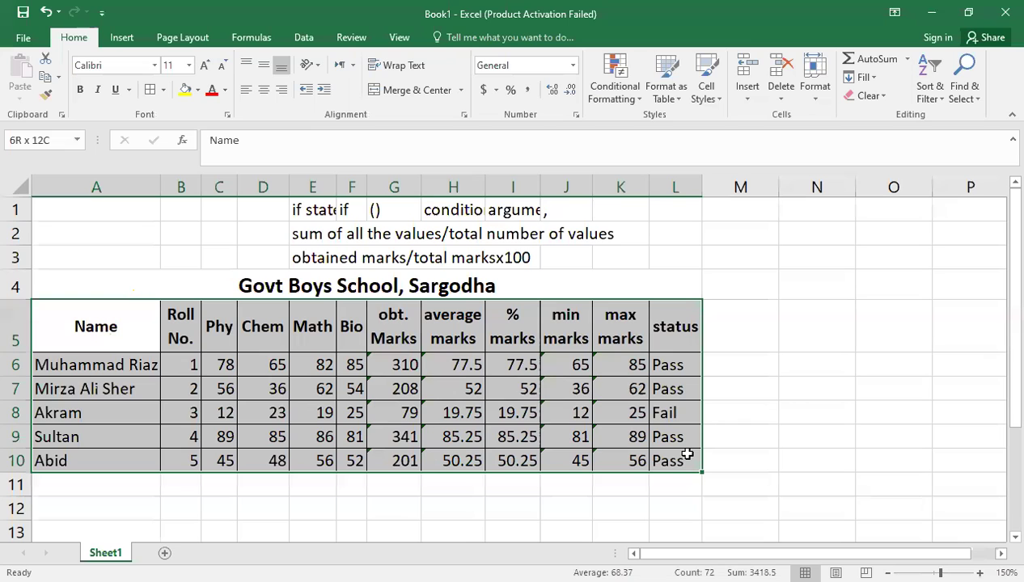
{"action": "left_click", "coordinate": [229, 276]}
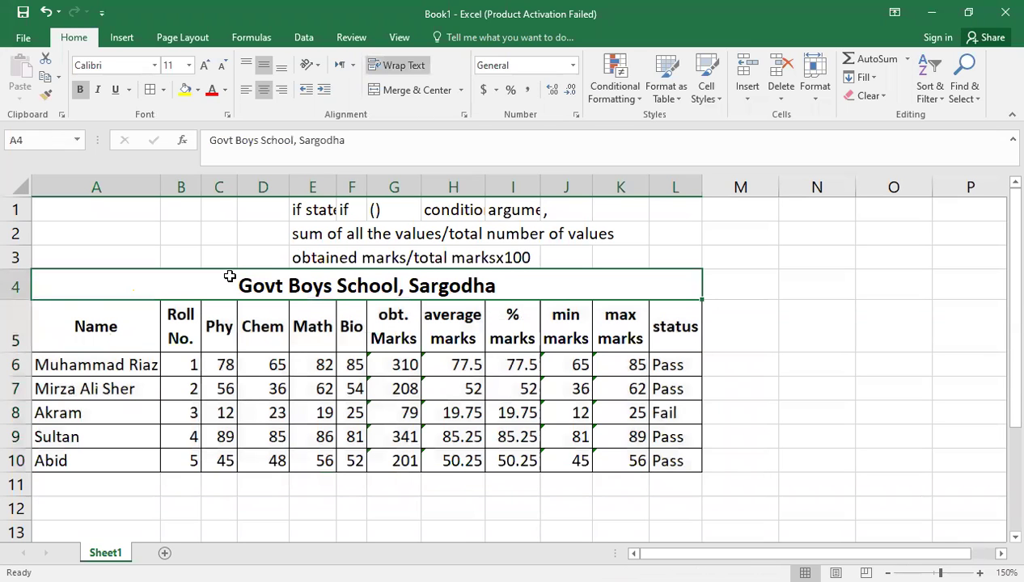
Enter the label 'Grid' in cell C16 below the marks table.
{"action": "scroll", "coordinate": [338, 393], "scroll_direction": "down", "scroll_amount": 1}
{"action": "scroll", "coordinate": [338, 398], "scroll_direction": "down", "scroll_amount": 2}
{"action": "scroll", "coordinate": [150, 356], "scroll_direction": "down", "scroll_amount": 1}
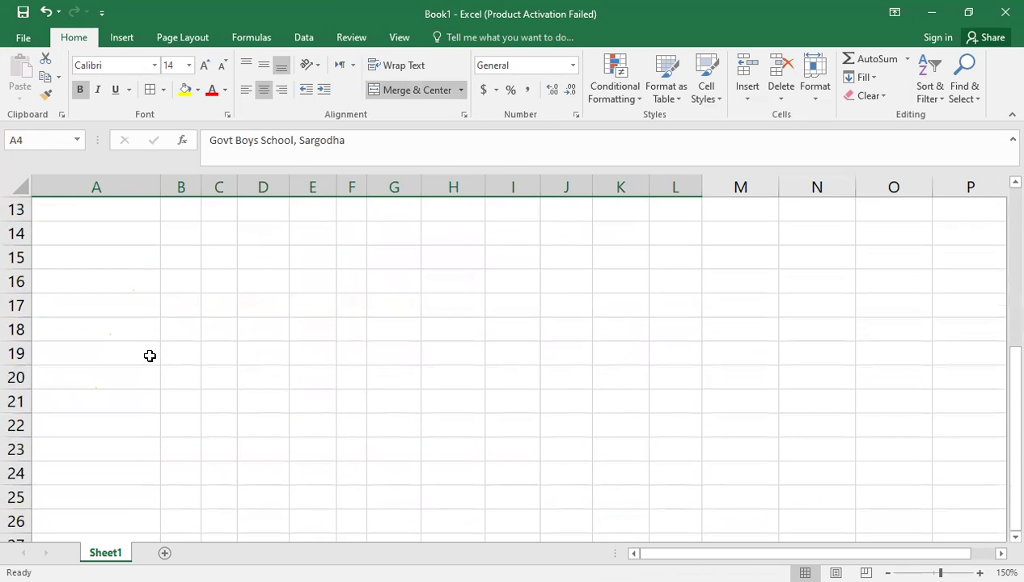
{"action": "left_click_drag", "start_coordinate": [130, 327], "coordinate": [724, 443]}
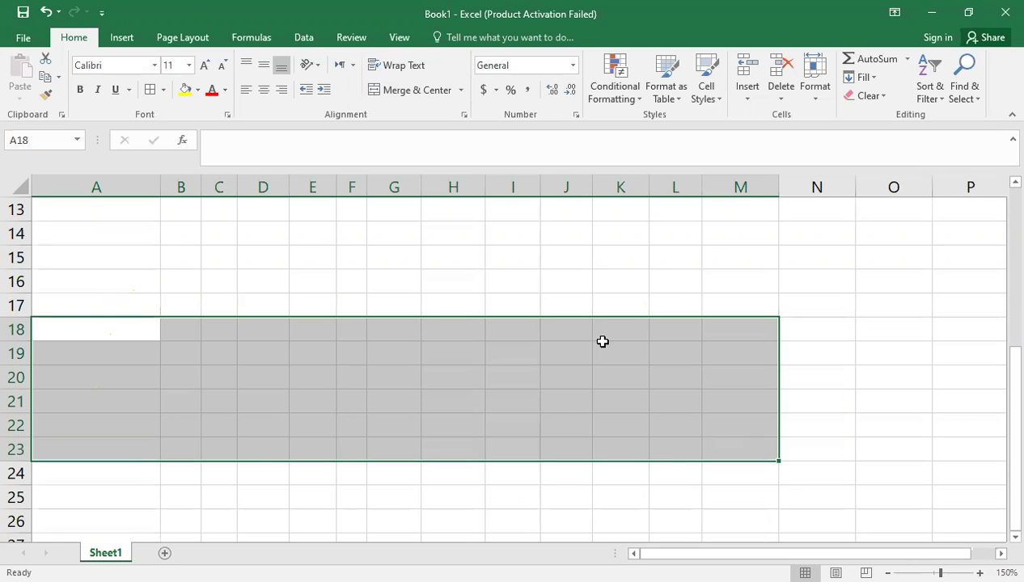
{"action": "left_click", "coordinate": [218, 284]}
{"action": "type", "text": "Grid"}
{"action": "key", "text": "Return"}
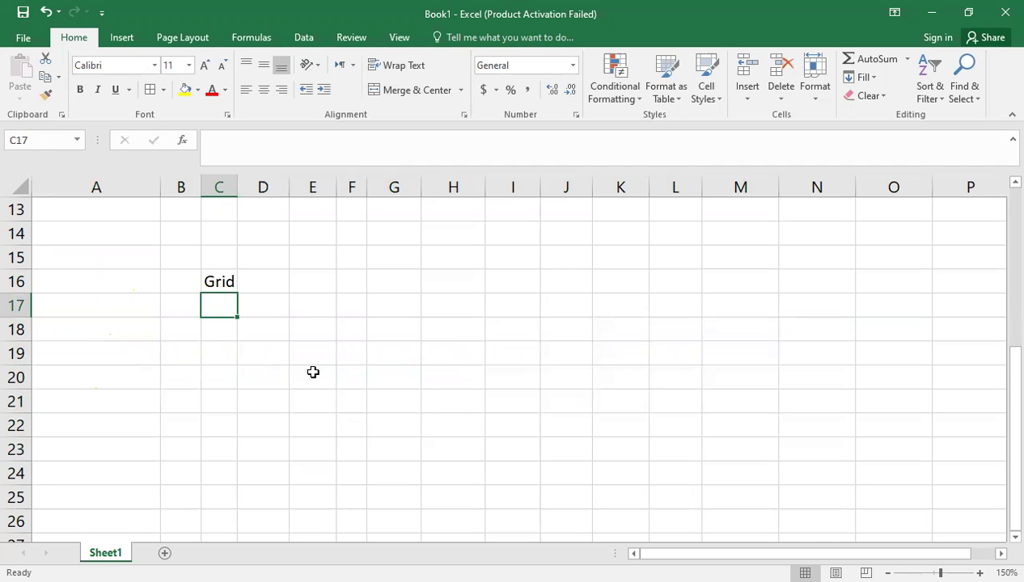
Scroll back up to the marks table and start selecting from the Name header.
{"action": "scroll", "coordinate": [234, 363], "scroll_direction": "up", "scroll_amount": 3}
{"action": "scroll", "coordinate": [234, 363], "scroll_direction": "up", "scroll_amount": 1}
{"action": "scroll", "coordinate": [250, 380], "scroll_direction": "down", "scroll_amount": 4}
{"action": "scroll", "coordinate": [258, 392], "scroll_direction": "up", "scroll_amount": 1}
{"action": "scroll", "coordinate": [257, 392], "scroll_direction": "up", "scroll_amount": 2}
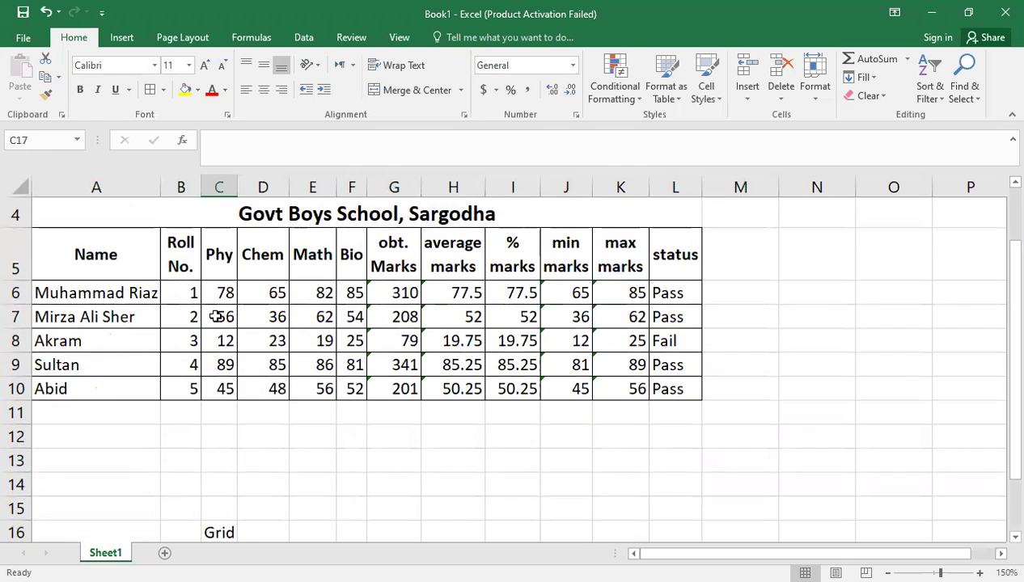
{"action": "left_click_drag", "start_coordinate": [123, 252], "coordinate": [233, 267]}
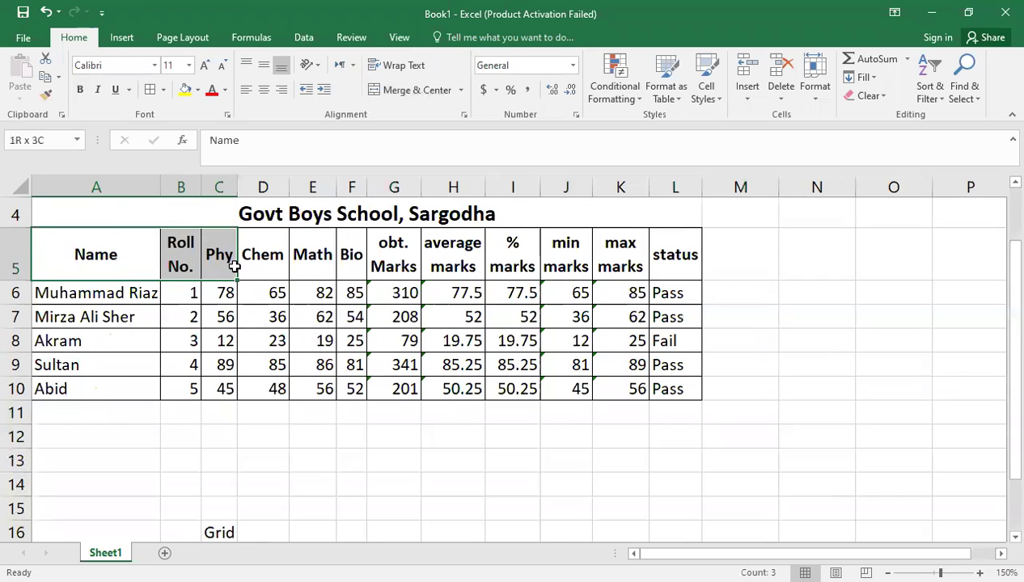
Remove all borders from the marks table A5:L10.
{"action": "left_click_drag", "start_coordinate": [234, 267], "coordinate": [673, 392]}
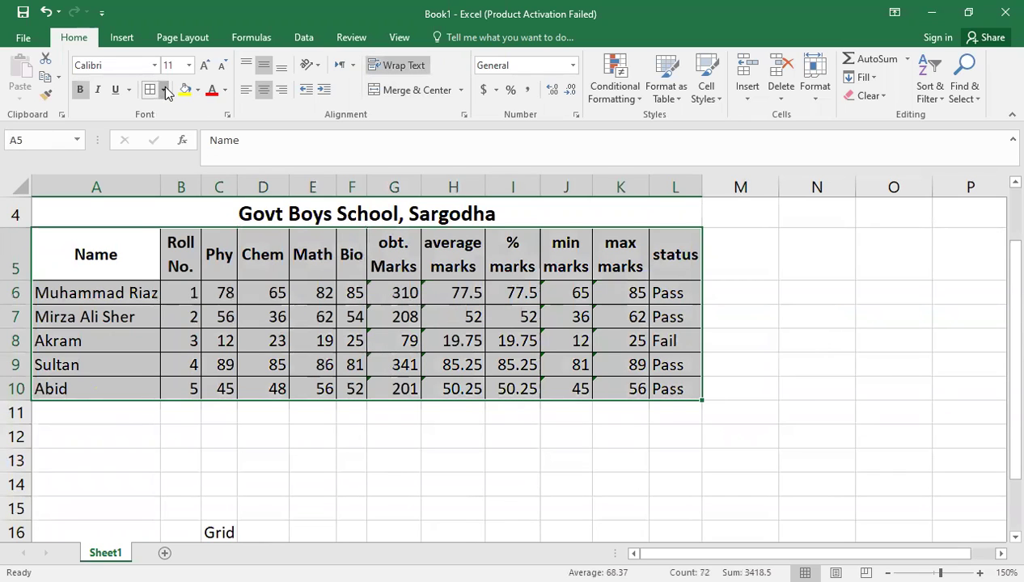
{"action": "left_click", "coordinate": [164, 90]}
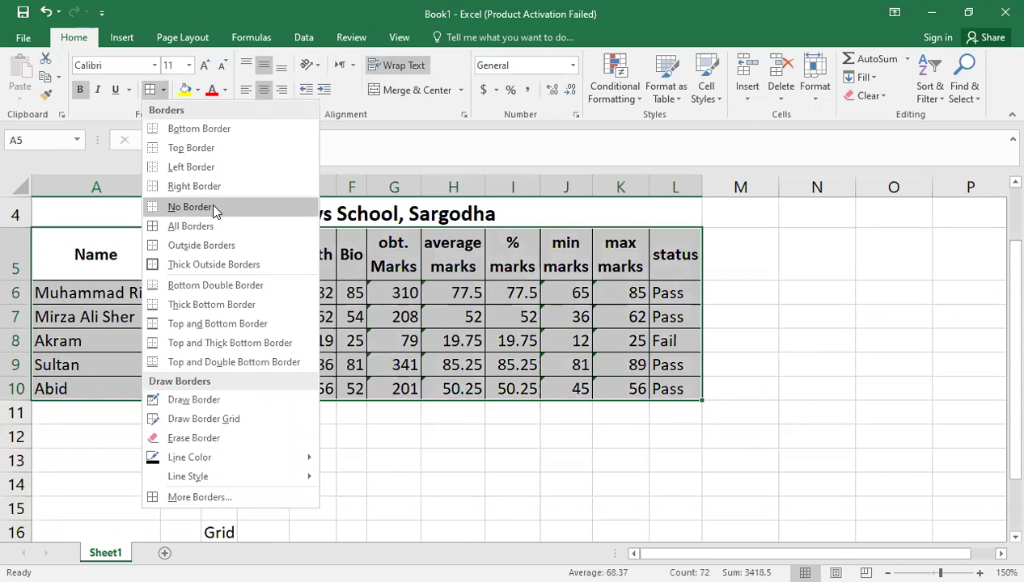
{"action": "left_click", "coordinate": [213, 207]}
{"action": "left_click", "coordinate": [190, 459]}
Add a top border and a bottom border to the marks table A5:L10.
{"action": "left_click_drag", "start_coordinate": [108, 267], "coordinate": [679, 392]}
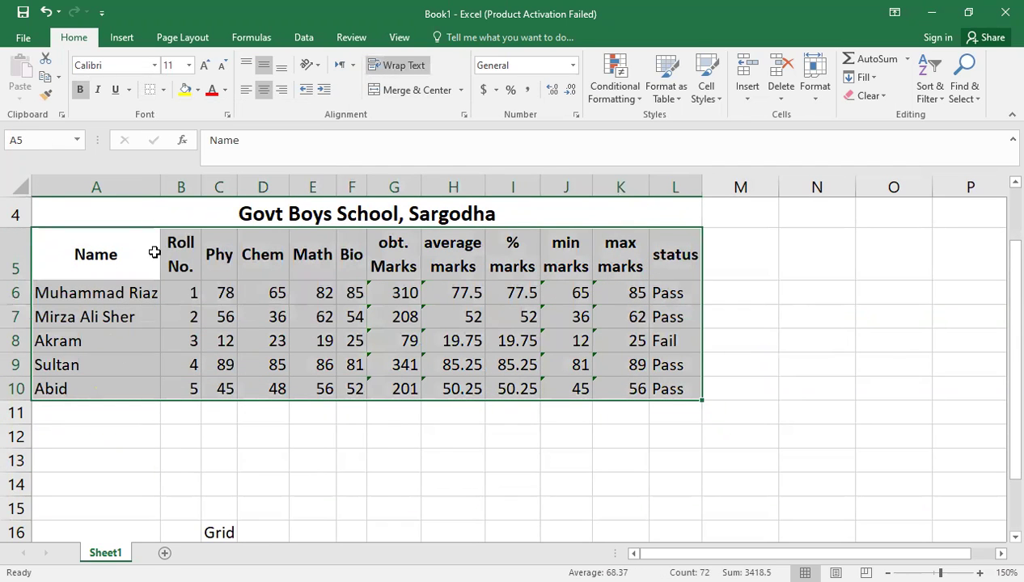
{"action": "left_click", "coordinate": [162, 92]}
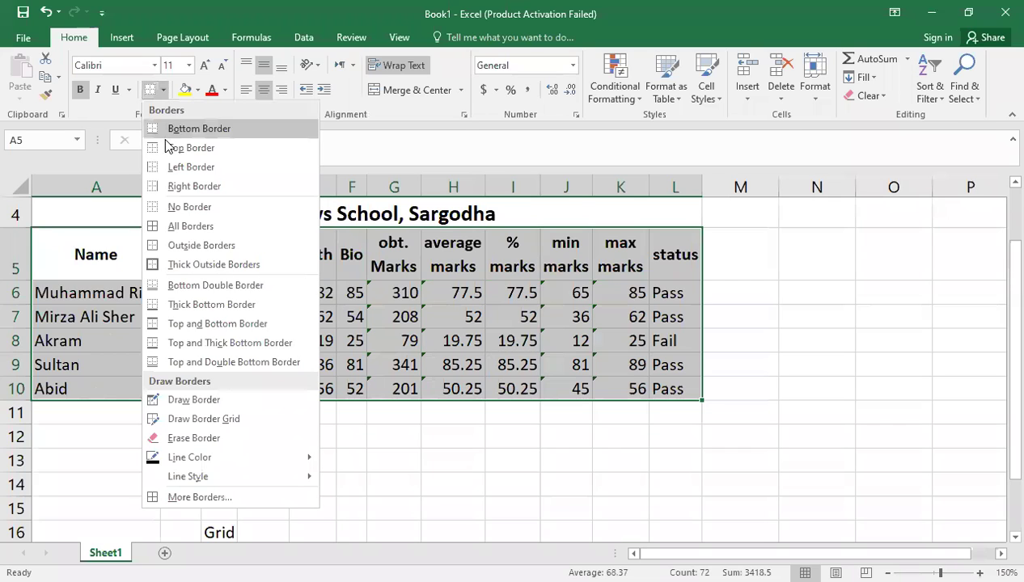
{"action": "left_click", "coordinate": [163, 149]}
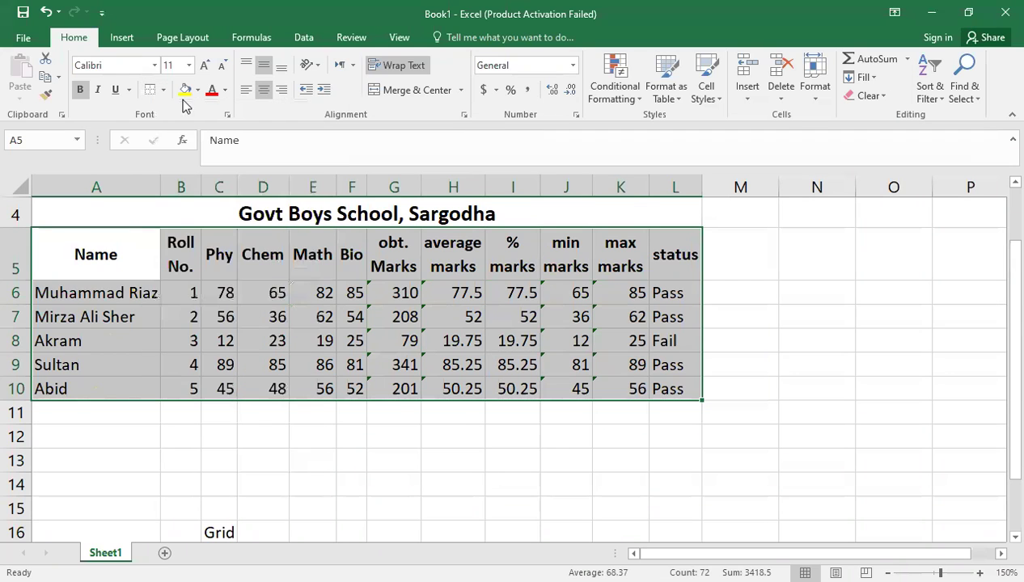
{"action": "left_click", "coordinate": [165, 90]}
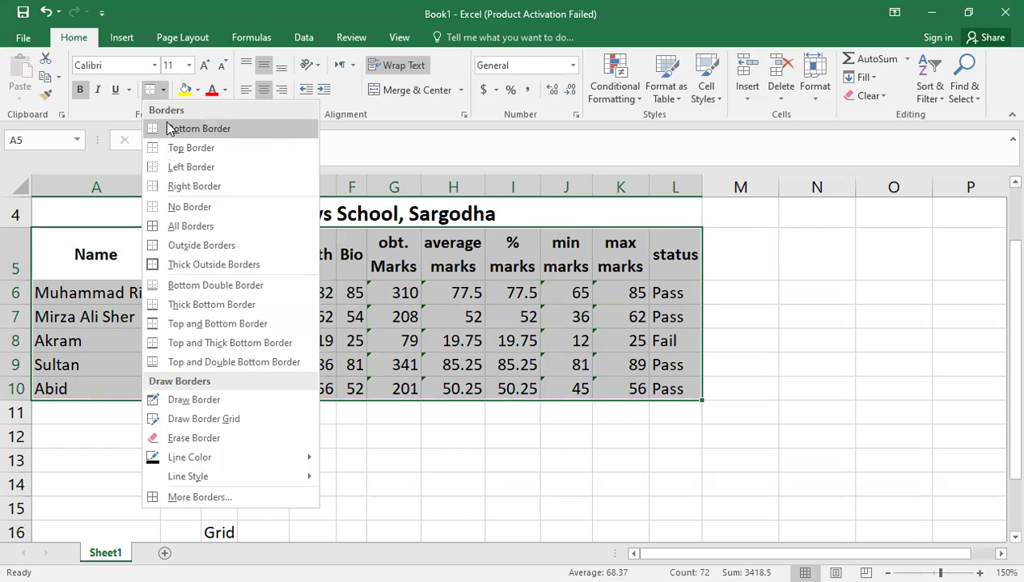
{"action": "left_click", "coordinate": [113, 278]}
{"action": "left_click", "coordinate": [81, 394]}
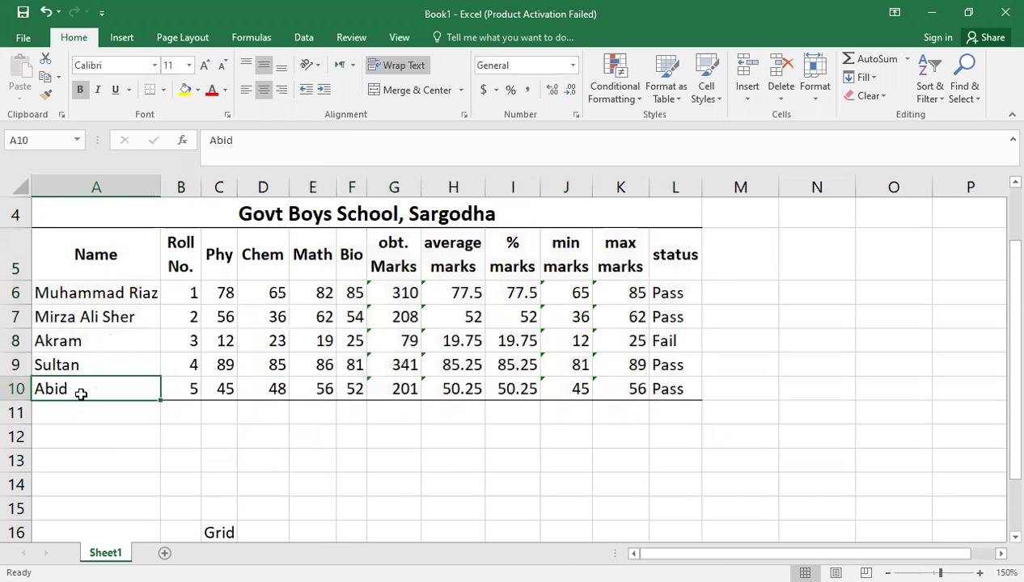
Check the new borders on header row A5:L5 and cell A10.
{"action": "left_click_drag", "start_coordinate": [80, 259], "coordinate": [661, 244]}
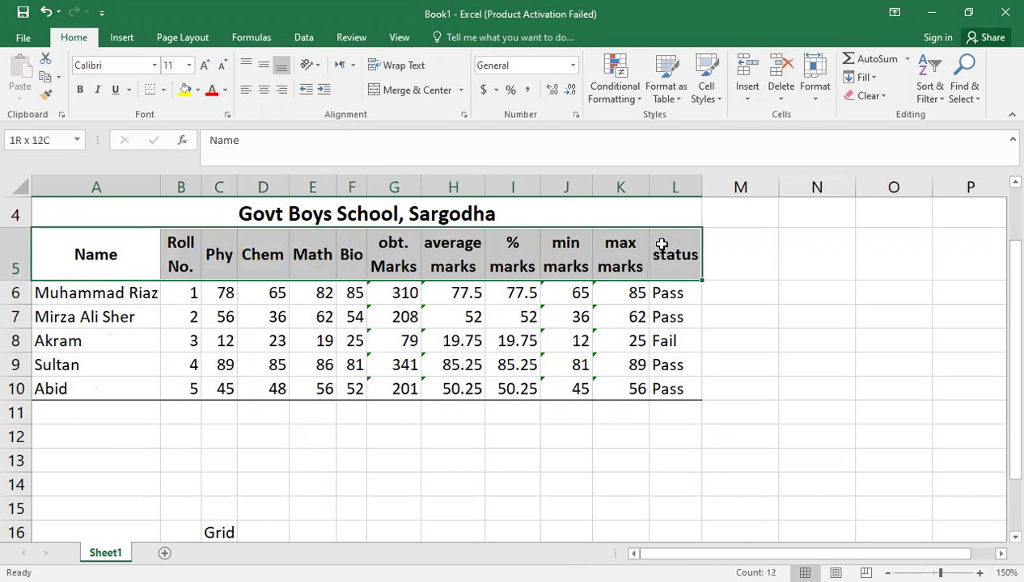
{"action": "left_click", "coordinate": [169, 326]}
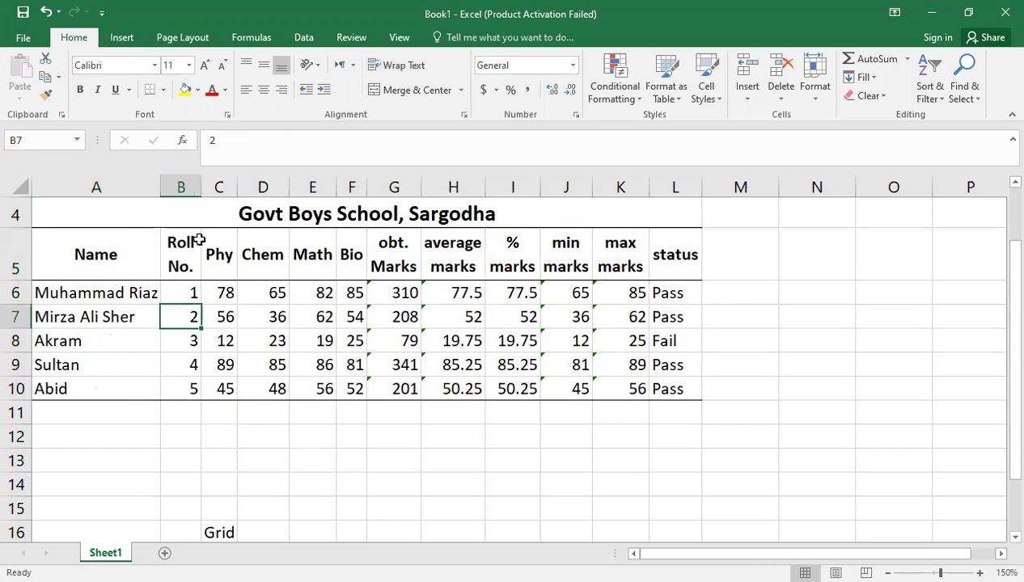
{"action": "left_click", "coordinate": [245, 272]}
{"action": "left_click", "coordinate": [111, 257]}
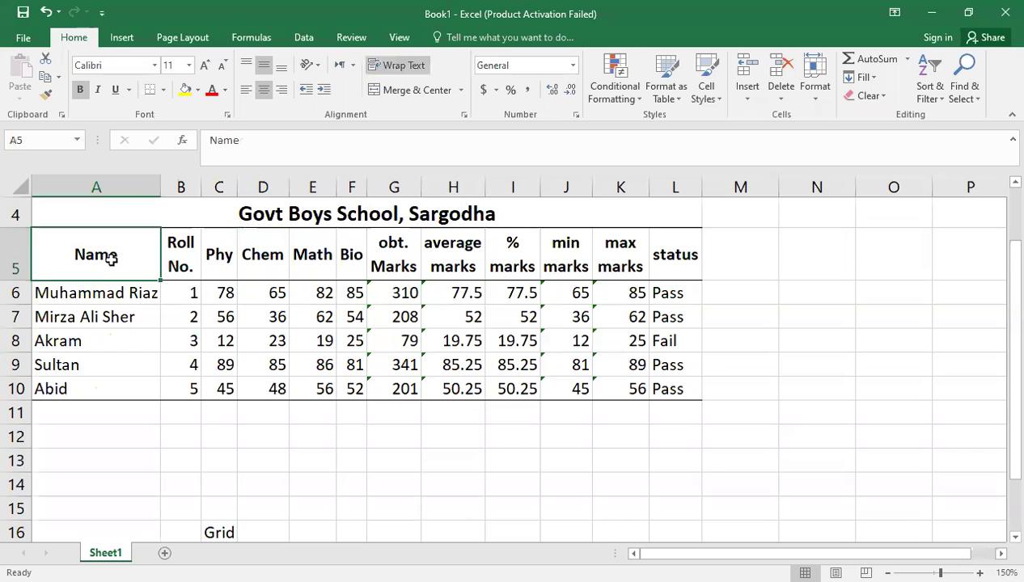
{"action": "left_click", "coordinate": [119, 384]}
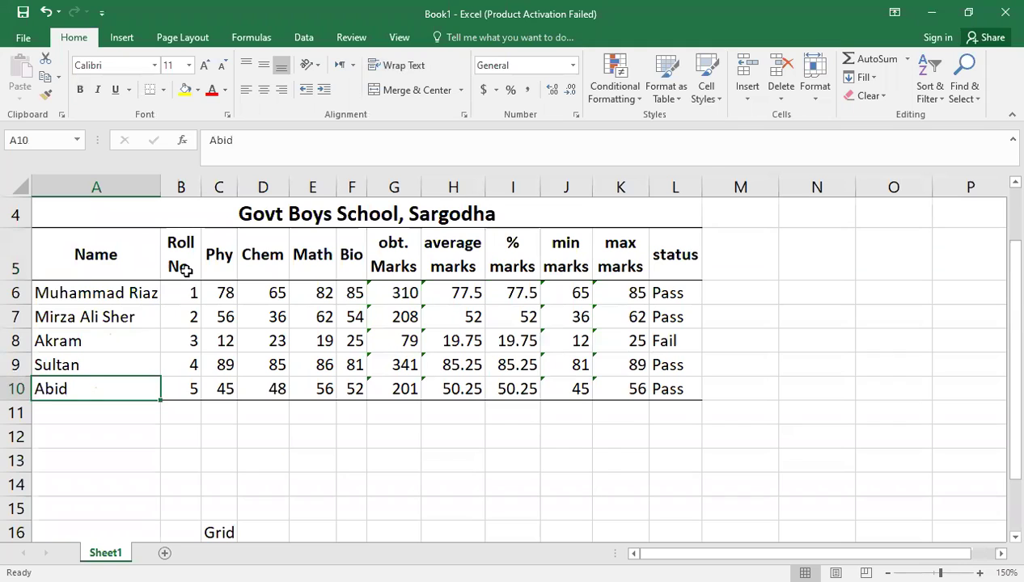
Center the roll numbers, marks, results and statuses in B6:L10, then select A4:L10.
{"action": "left_click_drag", "start_coordinate": [192, 289], "coordinate": [668, 388]}
{"action": "left_click", "coordinate": [264, 89]}
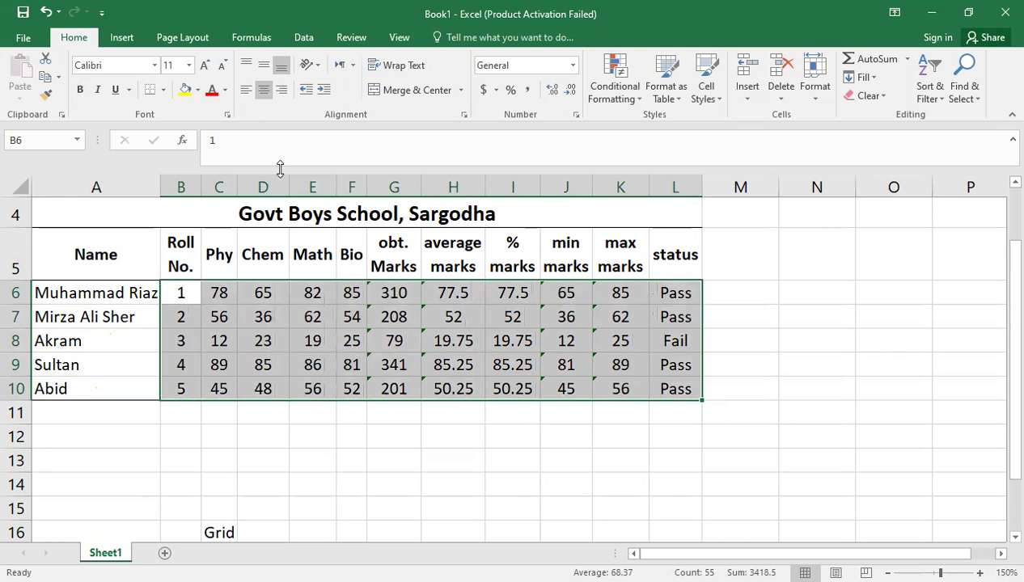
{"action": "left_click", "coordinate": [265, 429]}
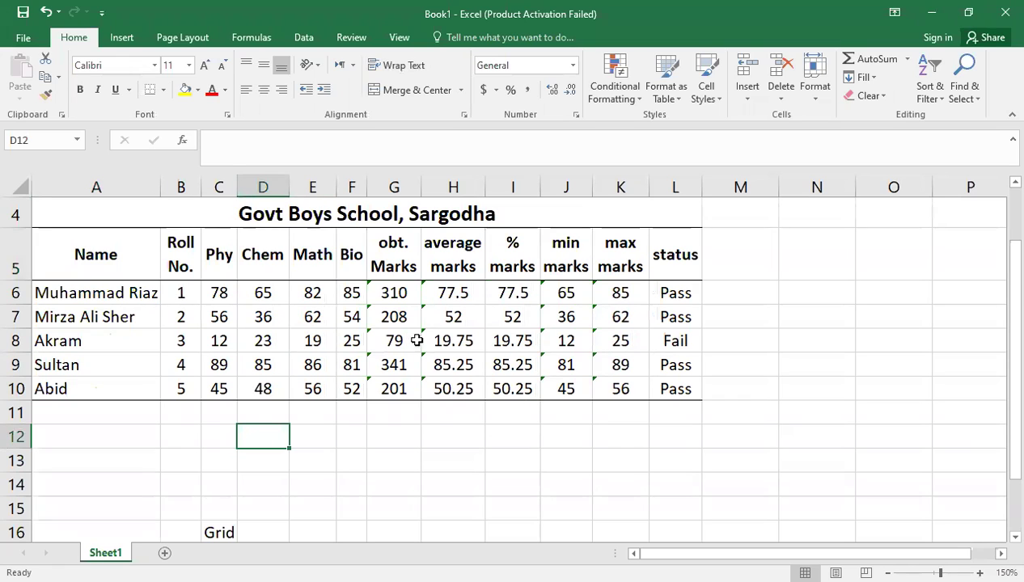
{"action": "left_click_drag", "start_coordinate": [109, 295], "coordinate": [140, 380]}
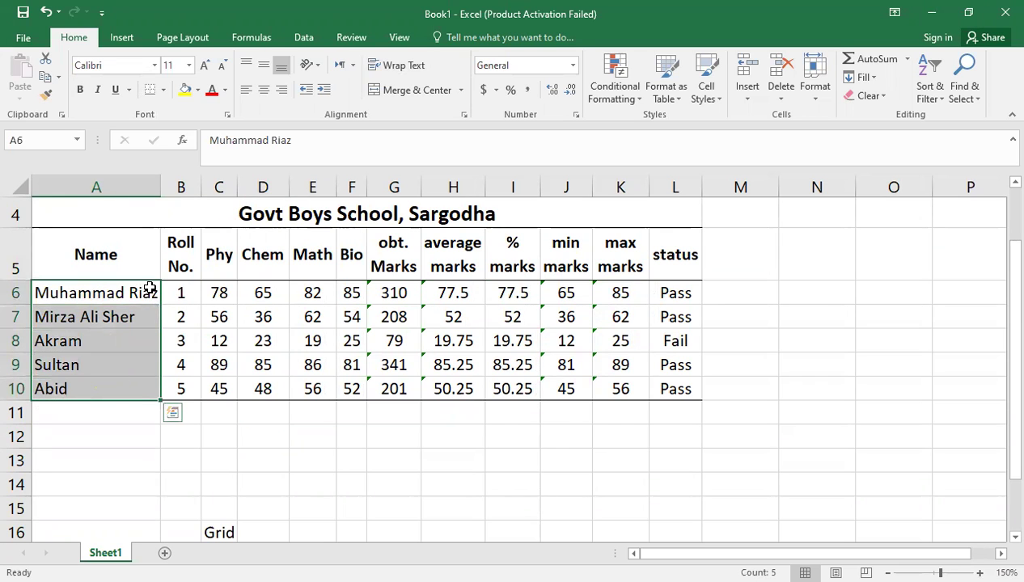
{"action": "left_click", "coordinate": [181, 288]}
{"action": "left_click_drag", "start_coordinate": [238, 298], "coordinate": [666, 377]}
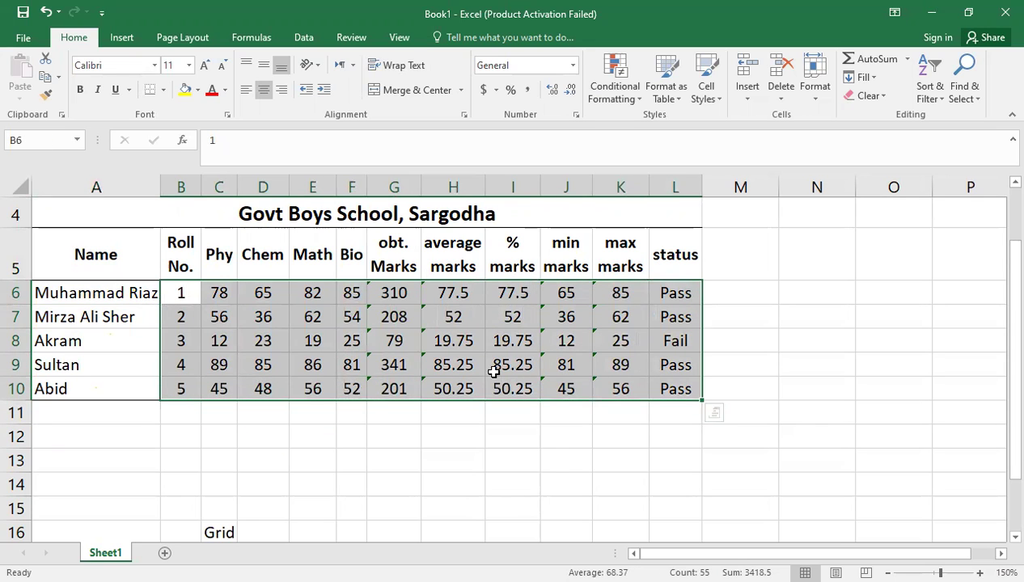
{"action": "left_click_drag", "start_coordinate": [135, 212], "coordinate": [477, 389]}
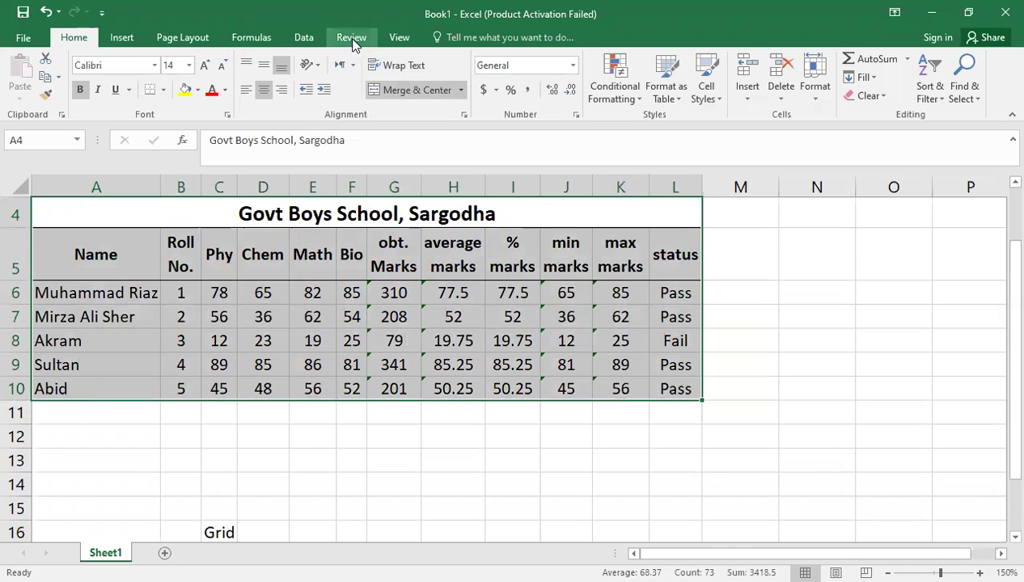
Convert A4:L10 into a formatted table with headers, using a style from the gallery.
{"action": "left_click", "coordinate": [389, 41]}
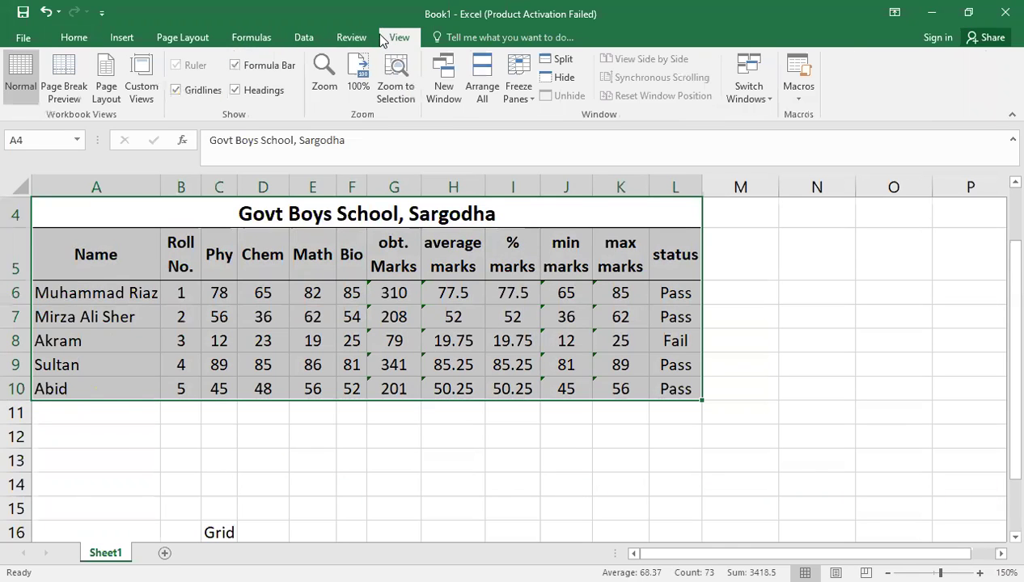
{"action": "left_click", "coordinate": [75, 38]}
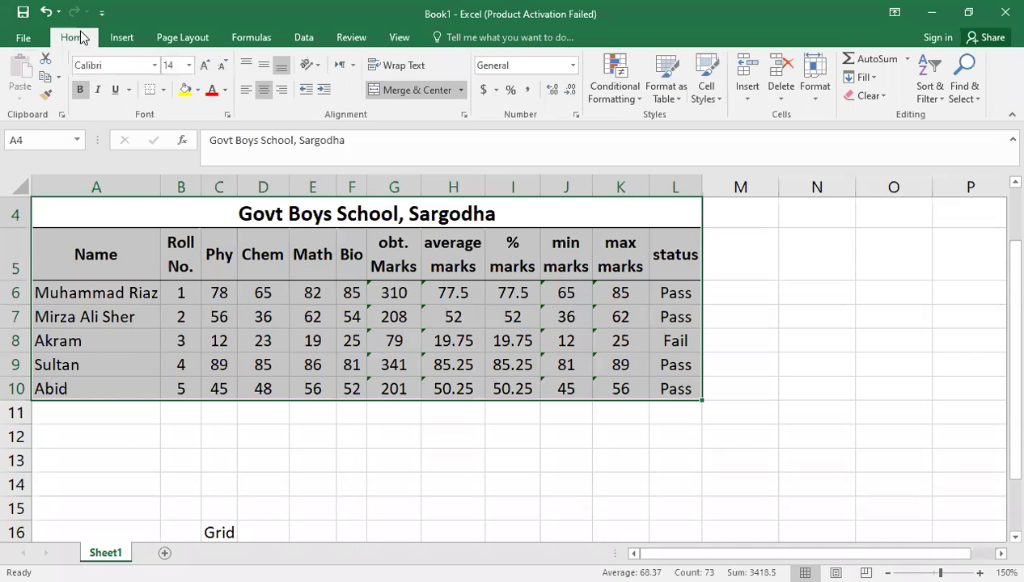
{"action": "left_click", "coordinate": [683, 96]}
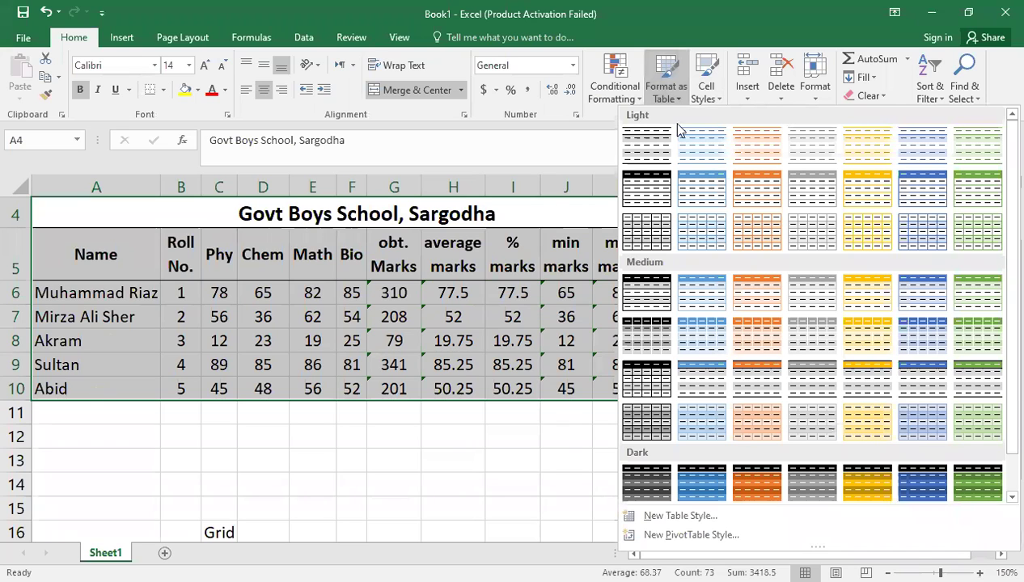
{"action": "left_click", "coordinate": [663, 93]}
{"action": "left_click", "coordinate": [663, 93]}
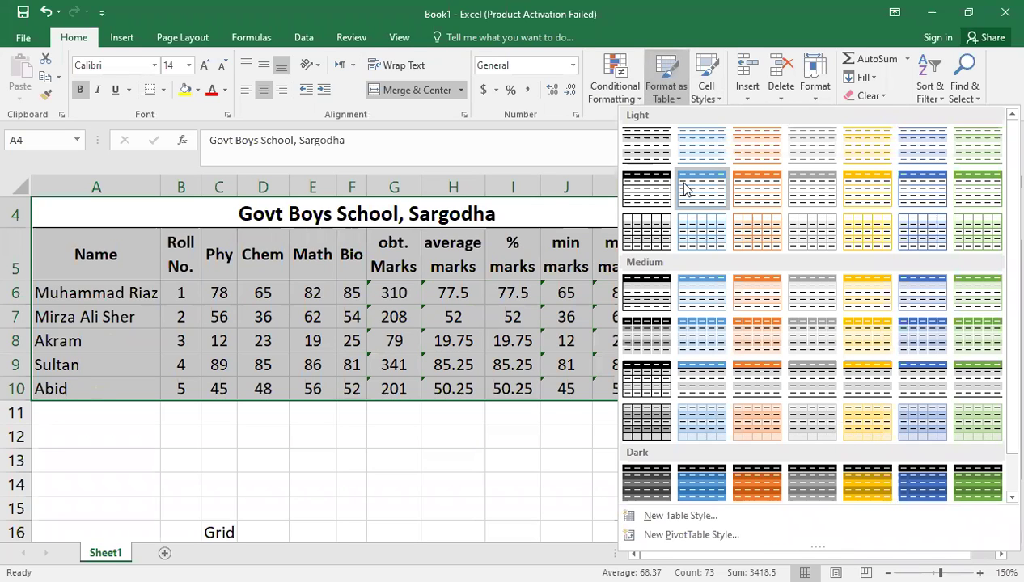
{"action": "left_click", "coordinate": [718, 244]}
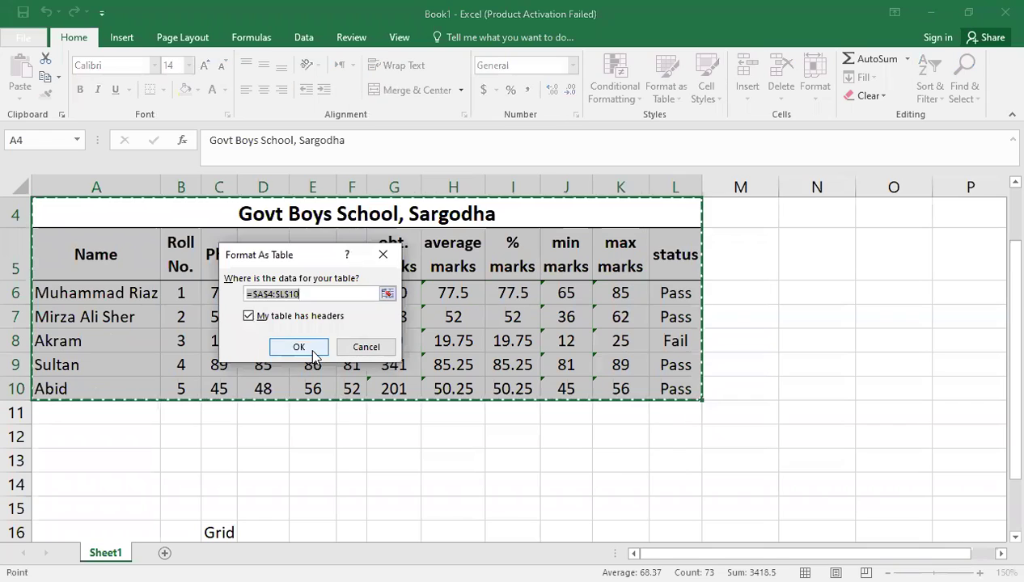
{"action": "left_click", "coordinate": [312, 349]}
{"action": "left_click", "coordinate": [673, 433]}
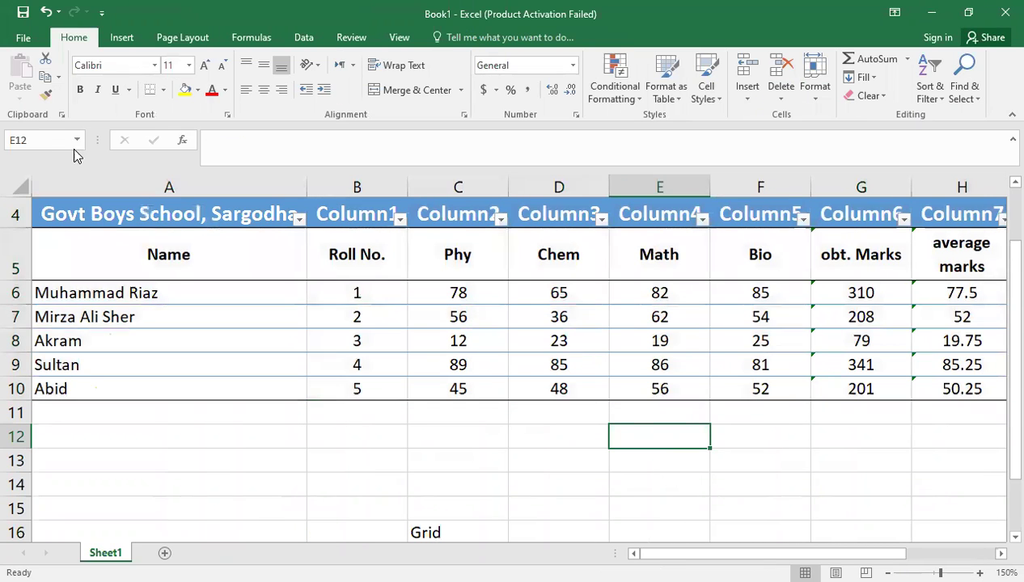
Undo the table, try a medium blue table style, then undo that too.
{"action": "key", "text": "ctrl+z"}
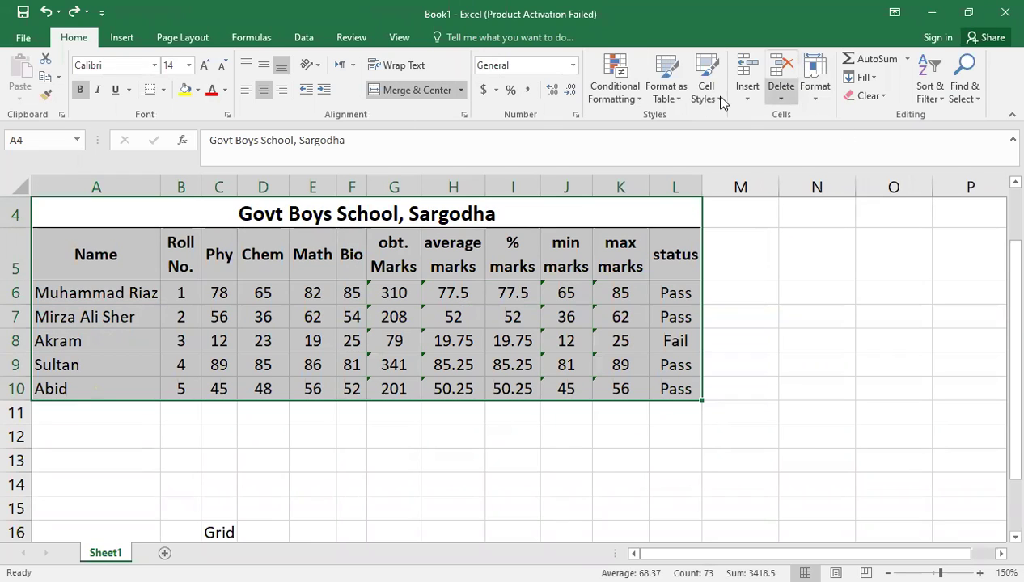
{"action": "left_click", "coordinate": [671, 85]}
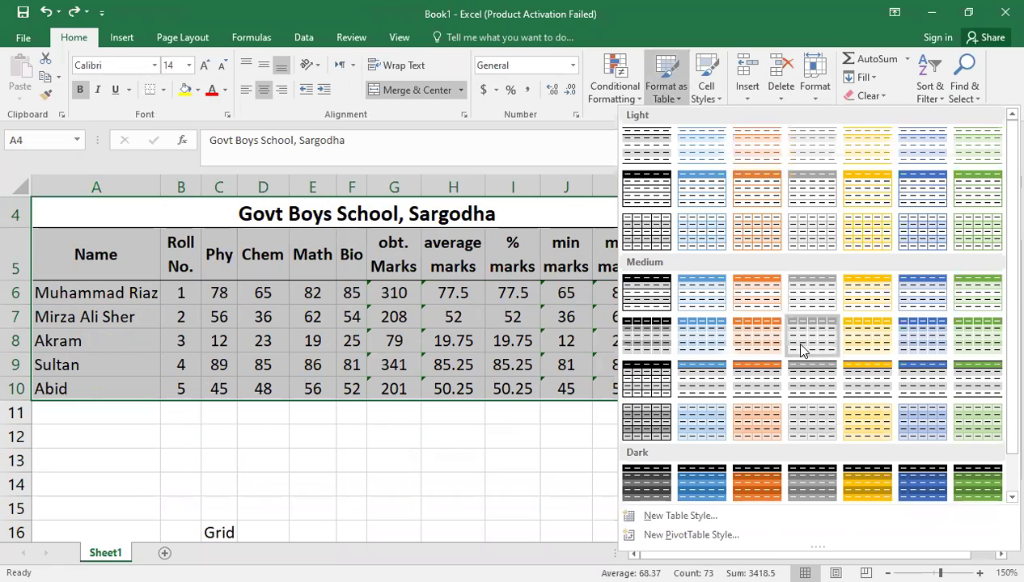
{"action": "left_click", "coordinate": [904, 343]}
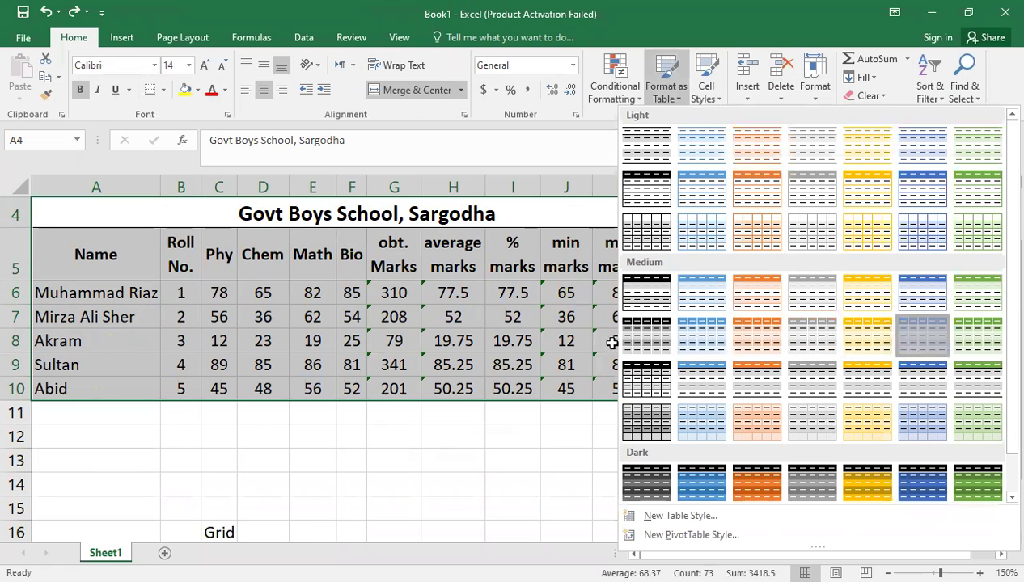
{"action": "left_click", "coordinate": [296, 346]}
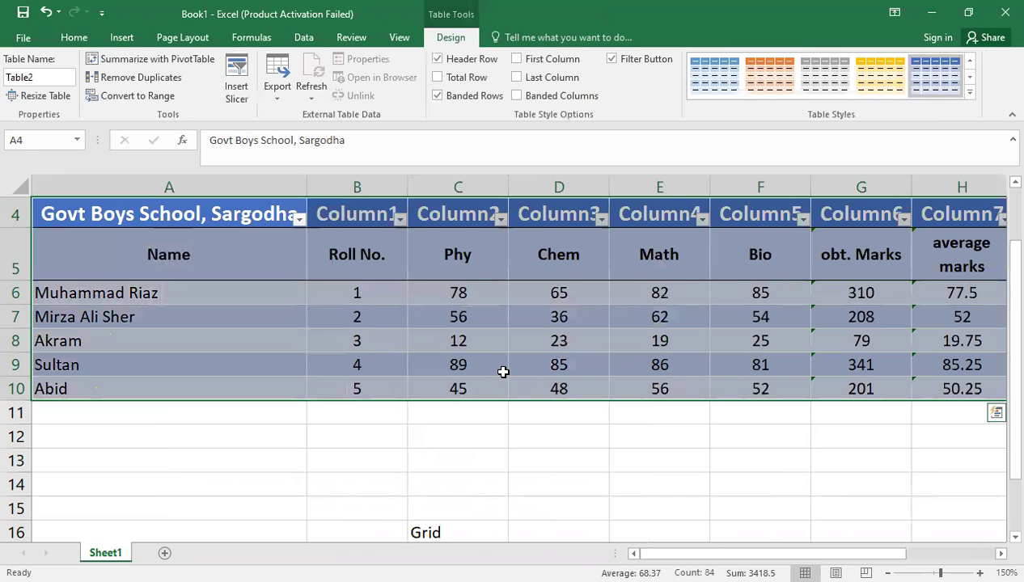
{"action": "left_click", "coordinate": [455, 459]}
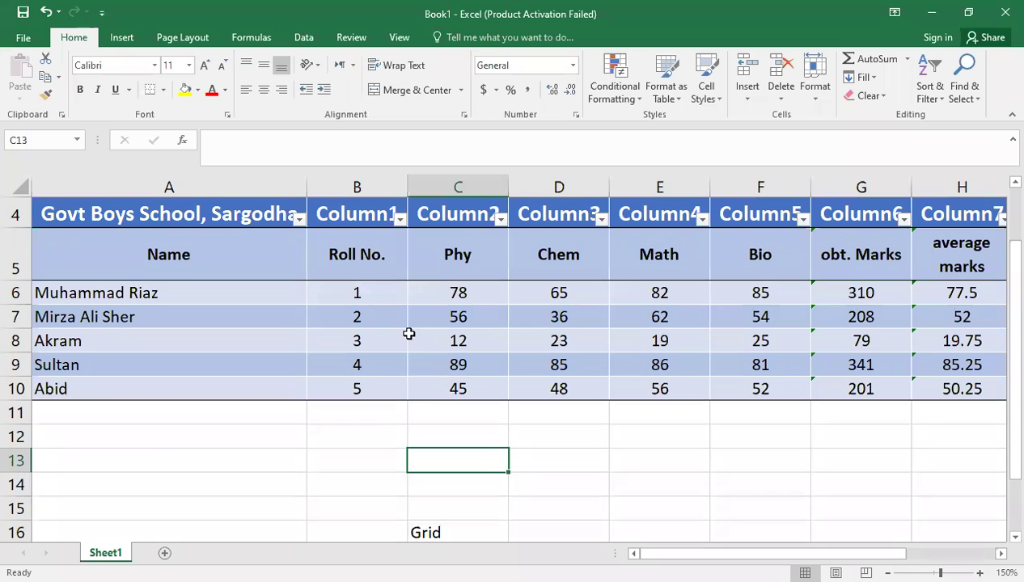
{"action": "key", "text": "ctrl+z"}
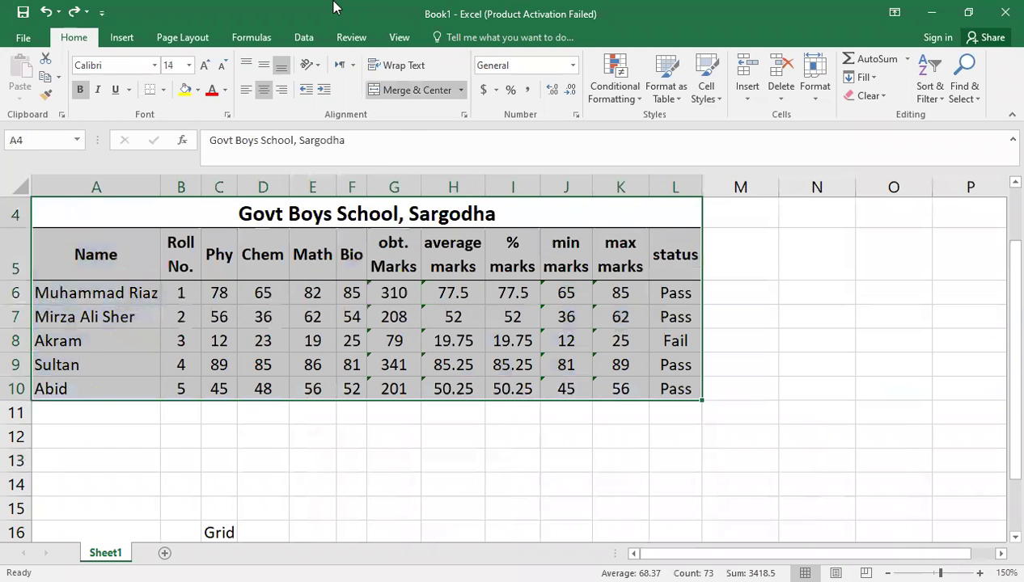
Fill title A4 blue, header row A5:L5 gold, and data rows A6:L10 light gray.
{"action": "left_click", "coordinate": [319, 207]}
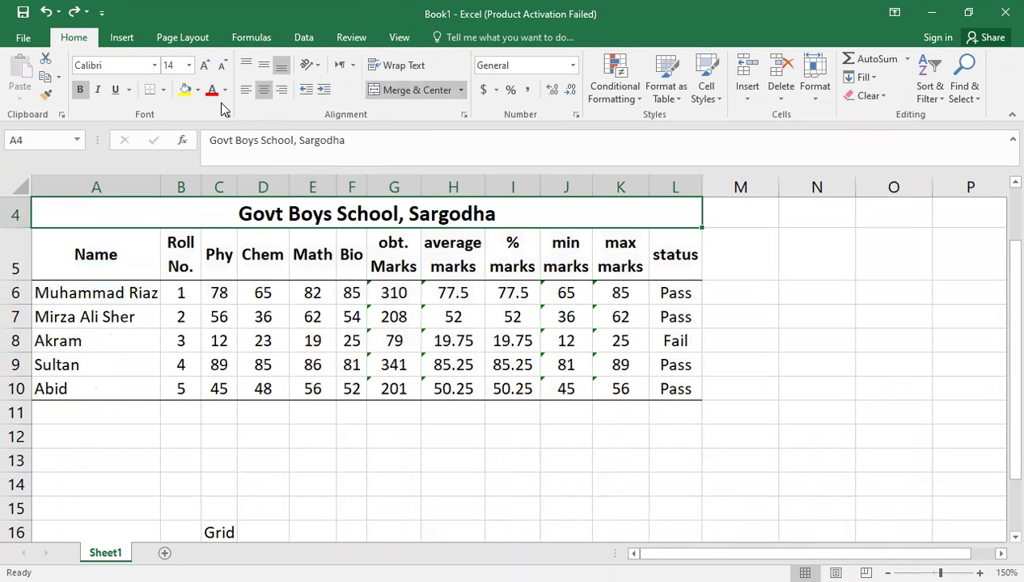
{"action": "left_click", "coordinate": [198, 91]}
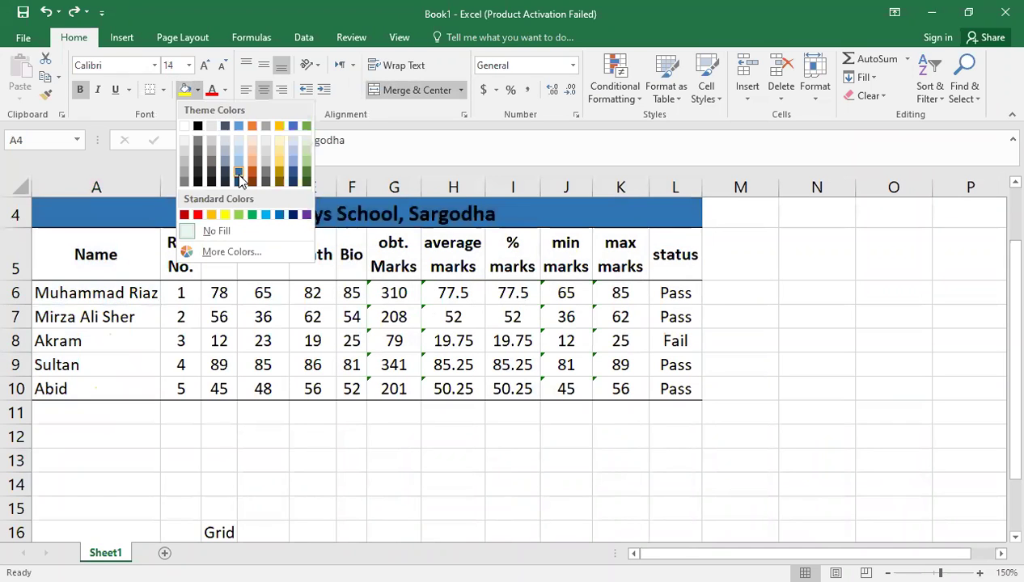
{"action": "left_click", "coordinate": [237, 174]}
{"action": "left_click_drag", "start_coordinate": [96, 254], "coordinate": [673, 257]}
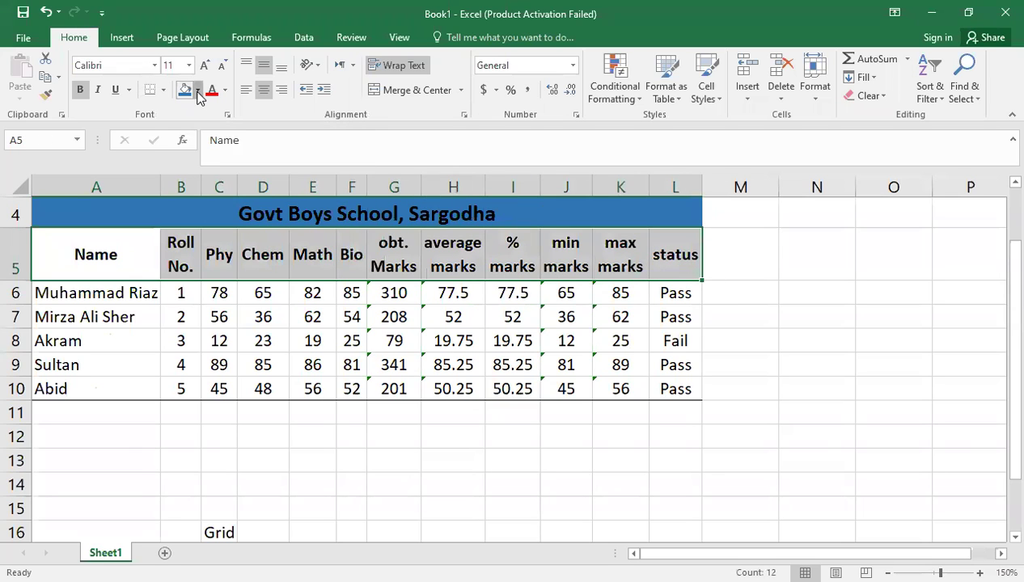
{"action": "left_click", "coordinate": [197, 90]}
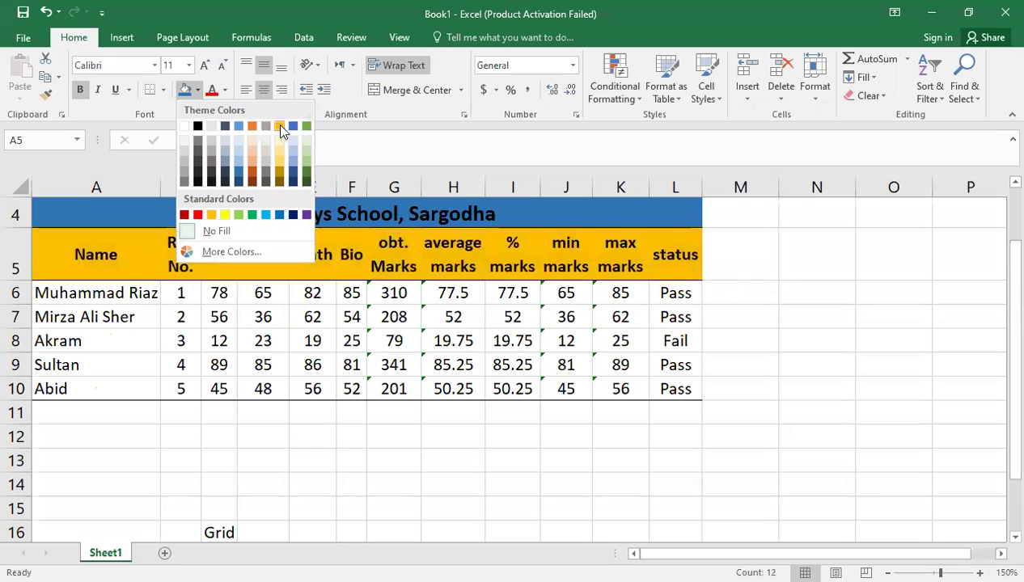
{"action": "mouse_move", "coordinate": [138, 293]}
{"action": "left_mouse_down"}
{"action": "mouse_move", "coordinate": [327, 298]}
{"action": "mouse_move", "coordinate": [671, 388]}
{"action": "left_mouse_up"}
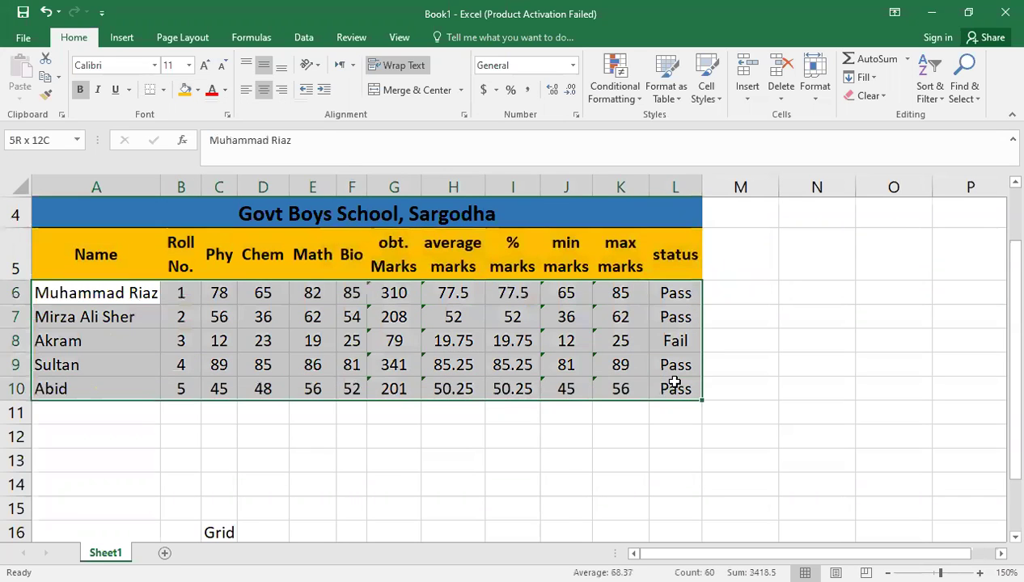
{"action": "left_click", "coordinate": [197, 89]}
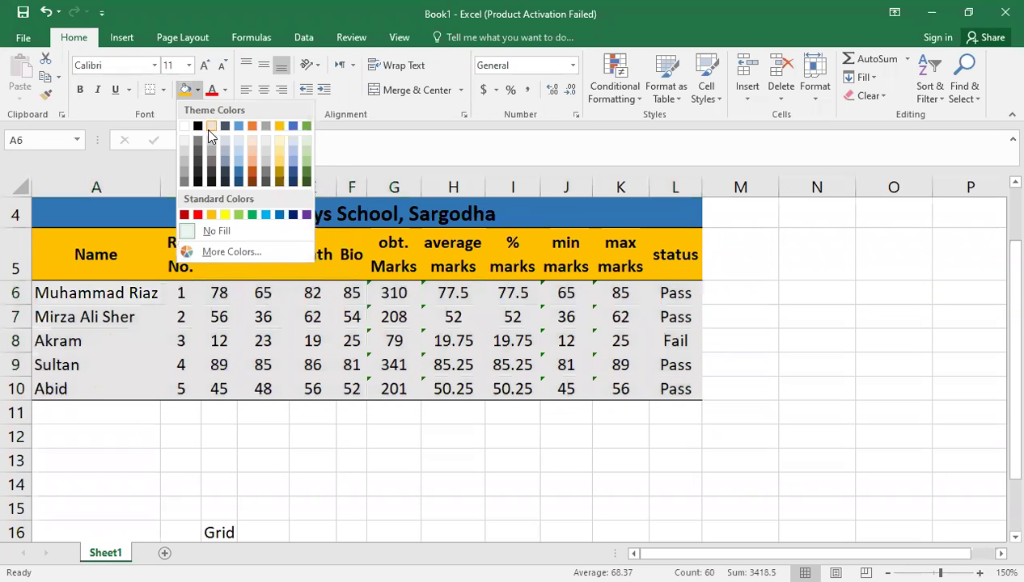
{"action": "left_click", "coordinate": [209, 129]}
Apply All Borders to the whole table A4:L10.
{"action": "mouse_move", "coordinate": [110, 214]}
{"action": "left_mouse_down"}
{"action": "mouse_move", "coordinate": [372, 293]}
{"action": "mouse_move", "coordinate": [477, 389]}
{"action": "left_mouse_up"}
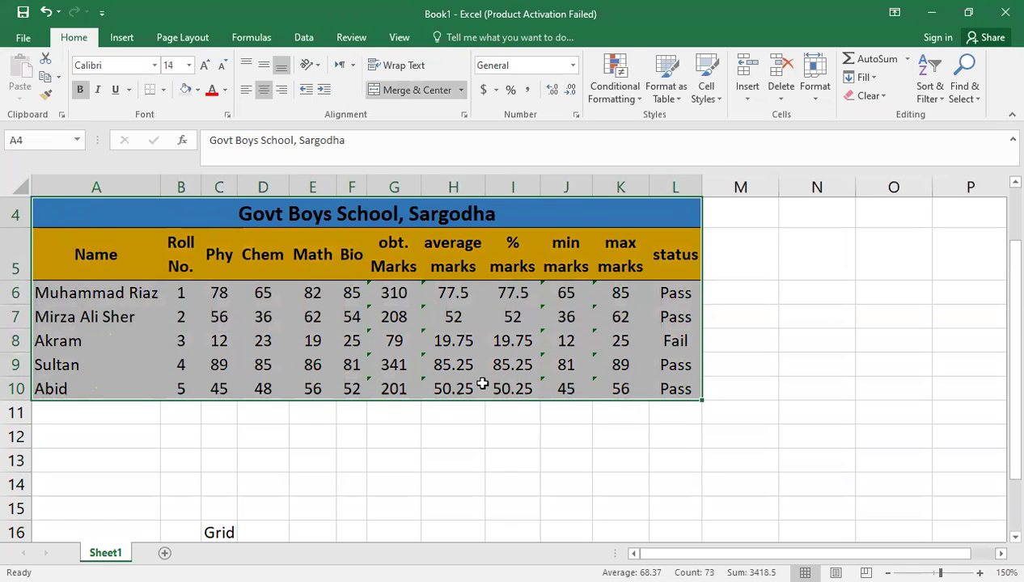
{"action": "left_click", "coordinate": [163, 90]}
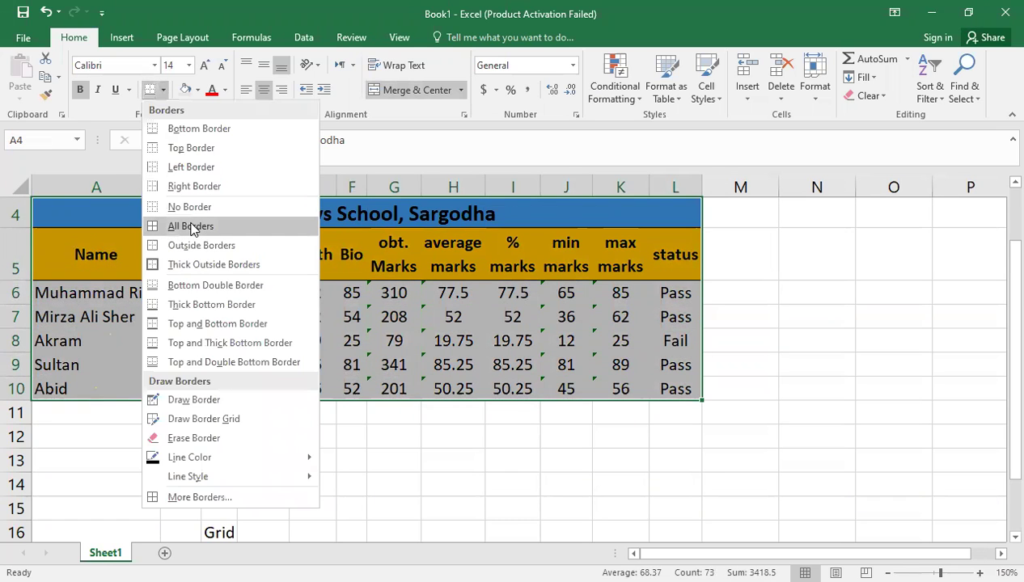
{"action": "left_click", "coordinate": [191, 228]}
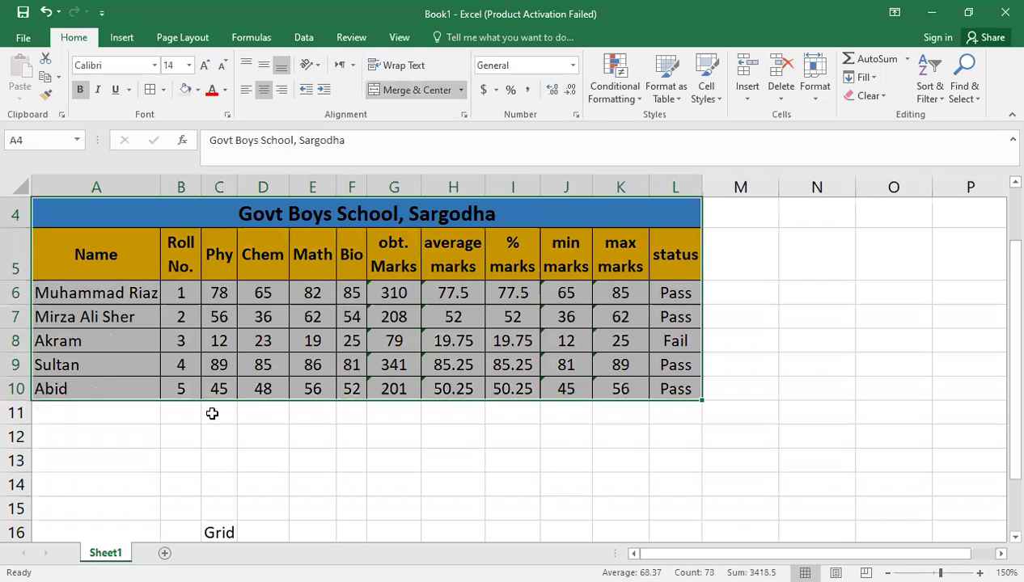
{"action": "left_click", "coordinate": [338, 453]}
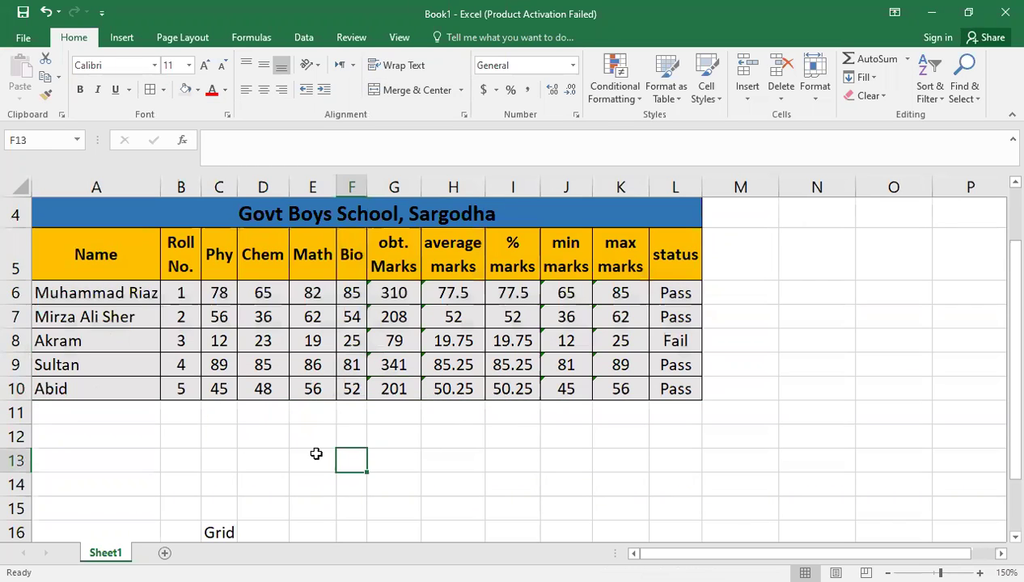
{"action": "scroll", "coordinate": [380, 433], "scroll_direction": "up", "scroll_amount": 1}
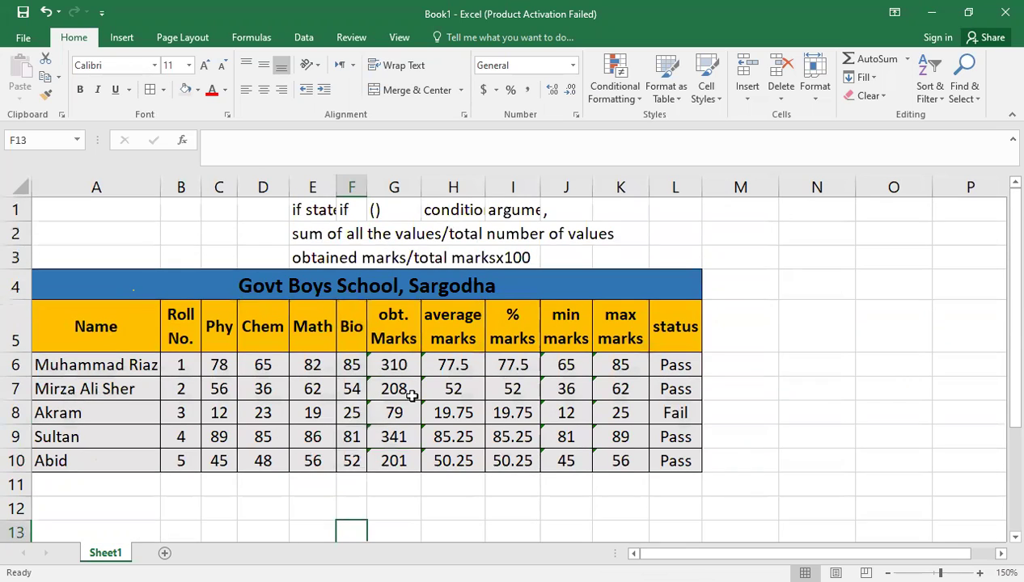
{"action": "scroll", "coordinate": [411, 394], "scroll_direction": "down", "scroll_amount": 1}
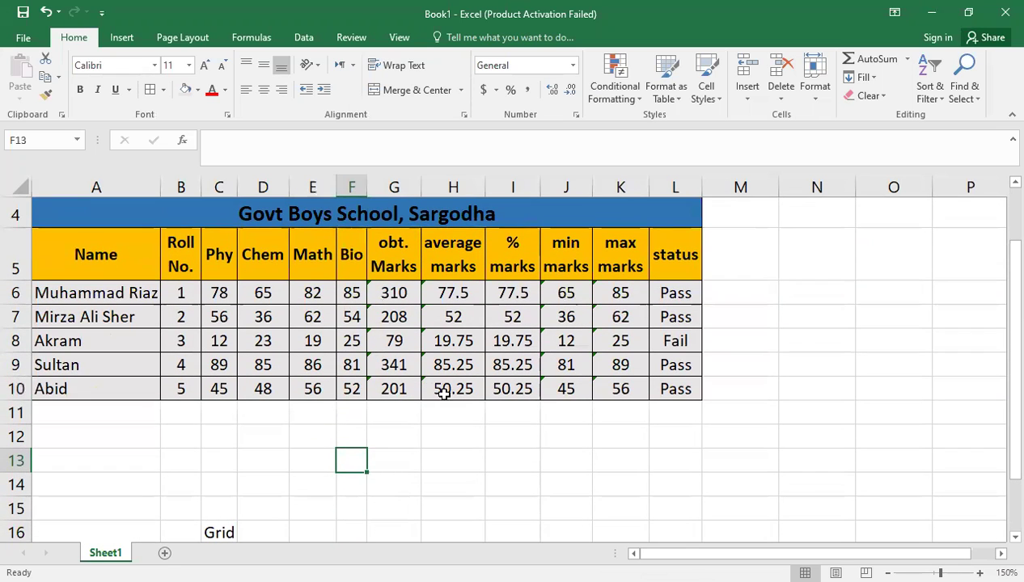